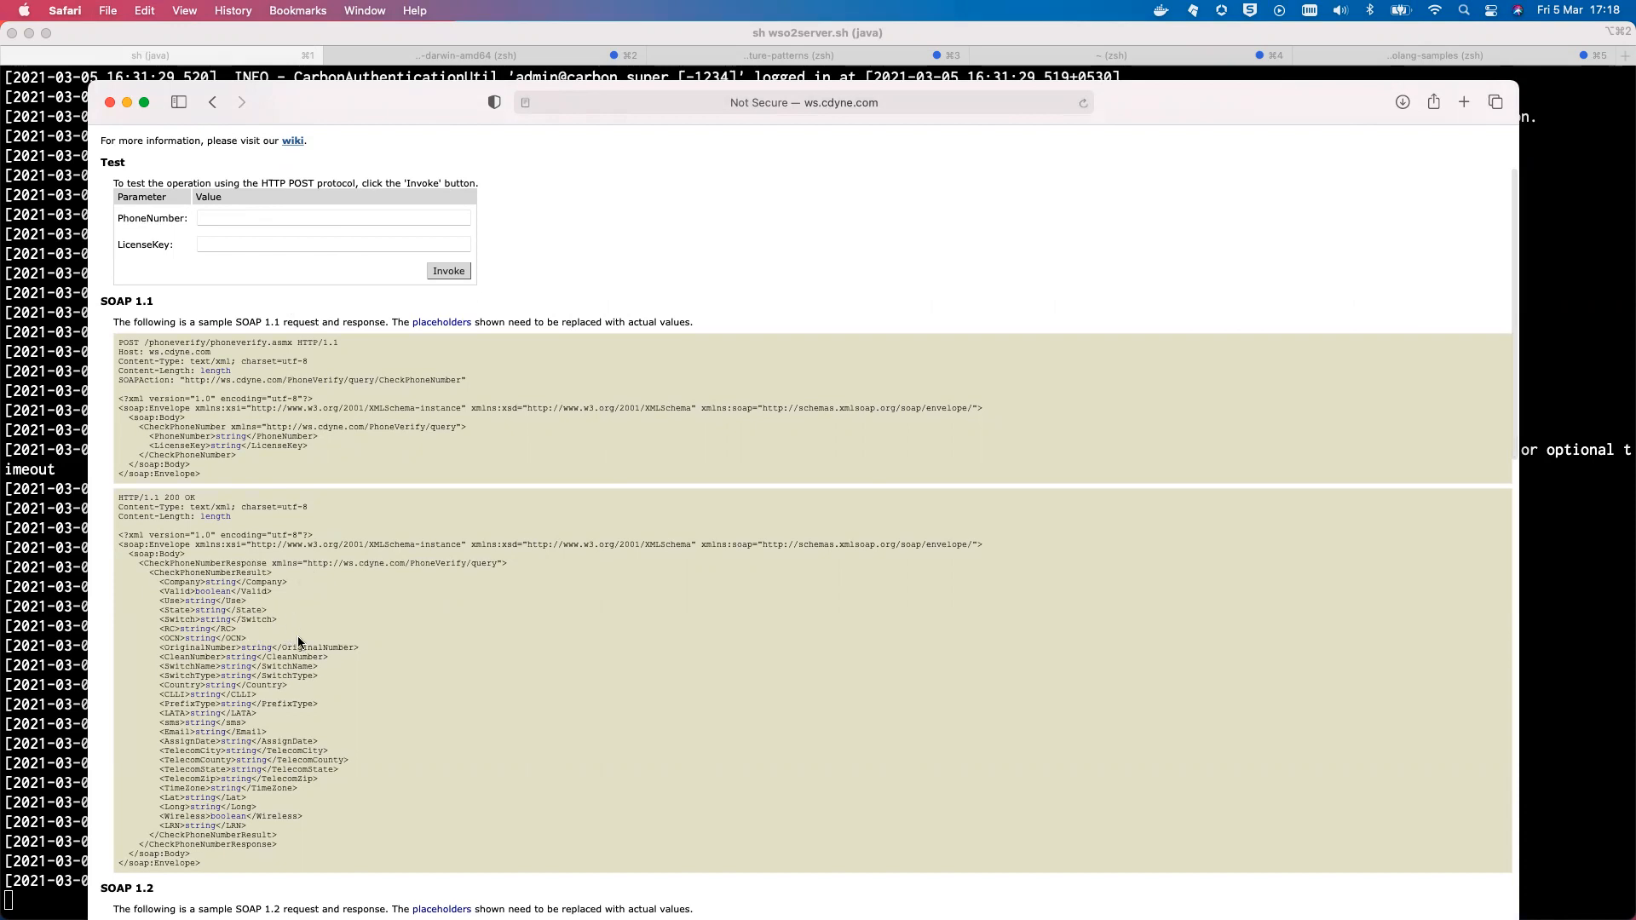
Return to the PhoneVerify list of supported operations, then bring the wso2server.sh terminal forward
{"action": "scroll", "coordinate": [406, 579], "scroll_direction": "up", "scroll_amount": 3}
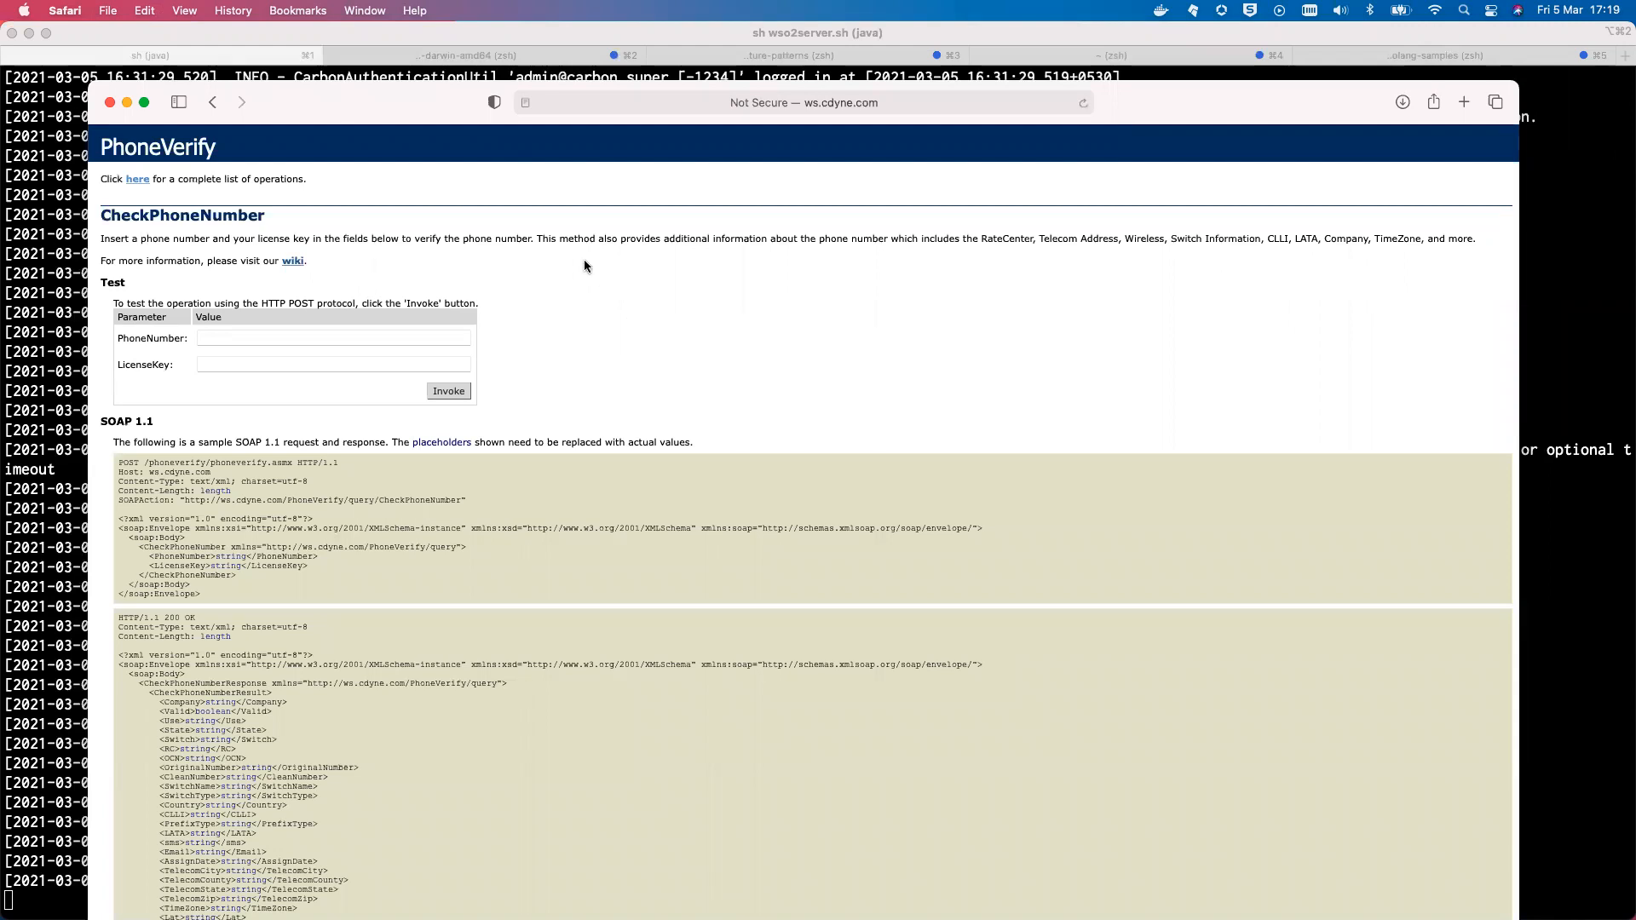
{"action": "left_click", "coordinate": [138, 180]}
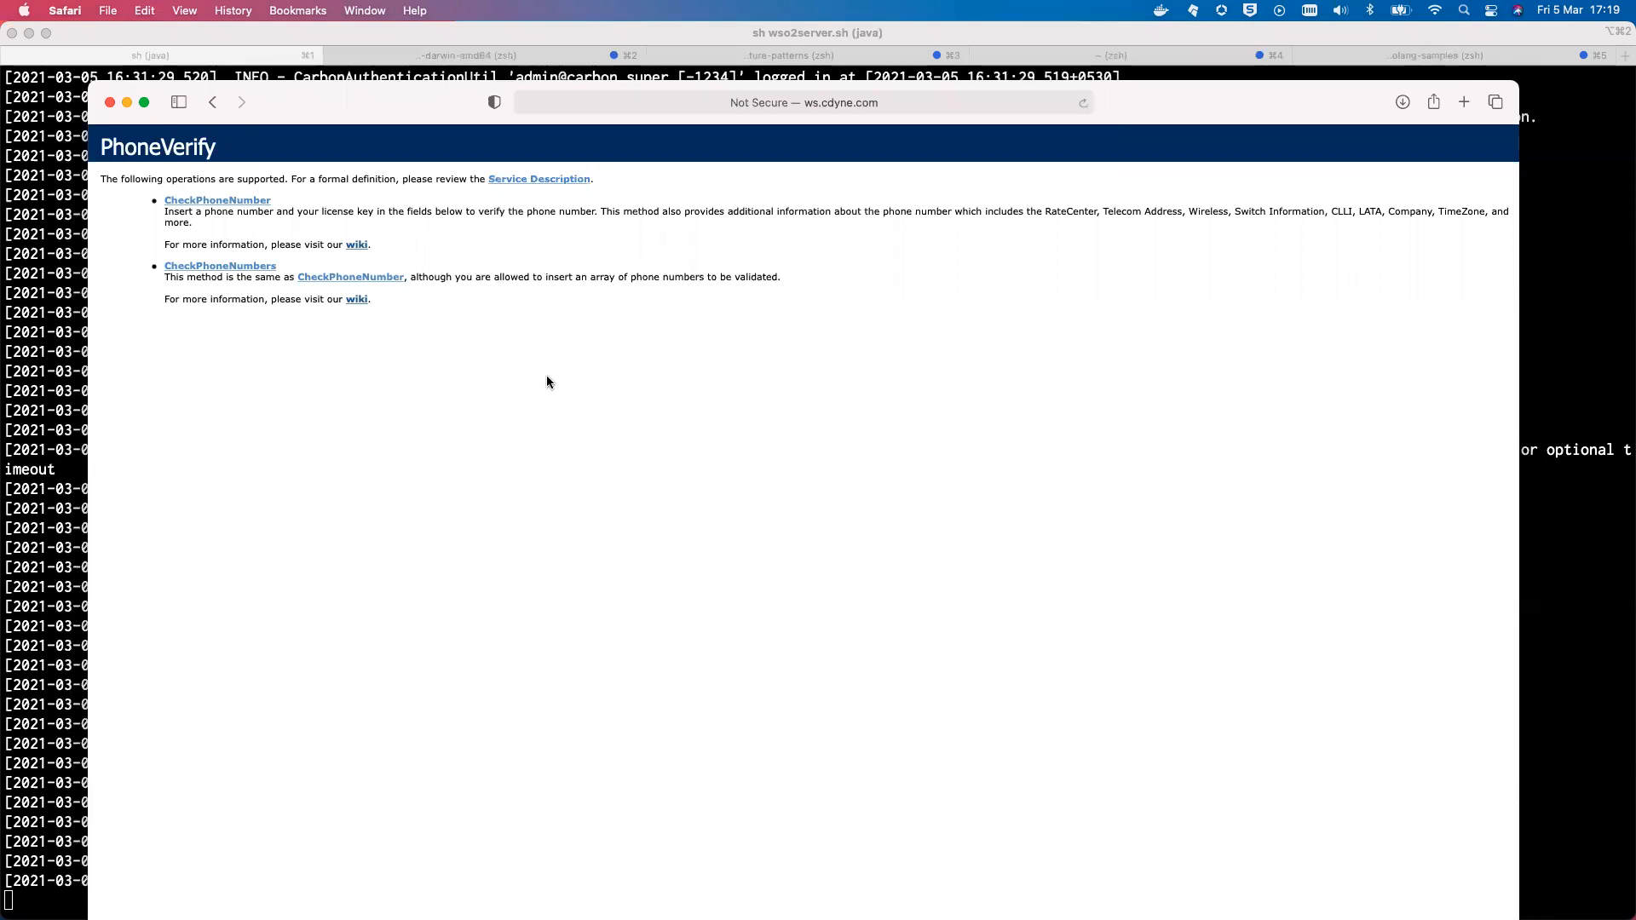
{"action": "left_click", "coordinate": [56, 427]}
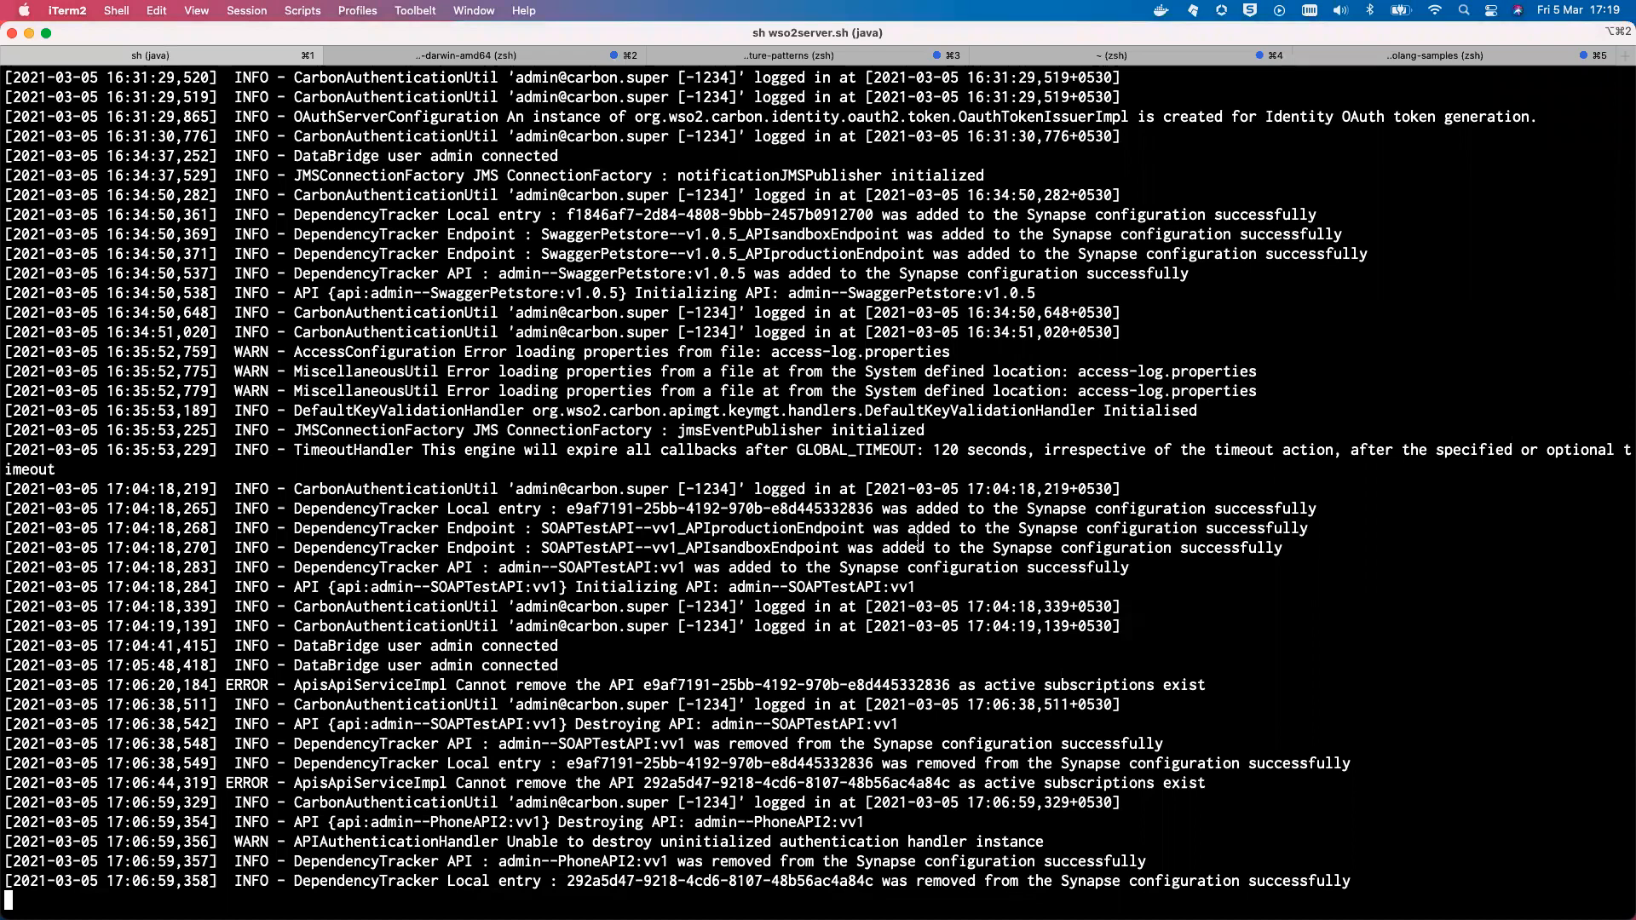
{"action": "scroll", "coordinate": [912, 504], "scroll_direction": "up", "scroll_amount": 10}
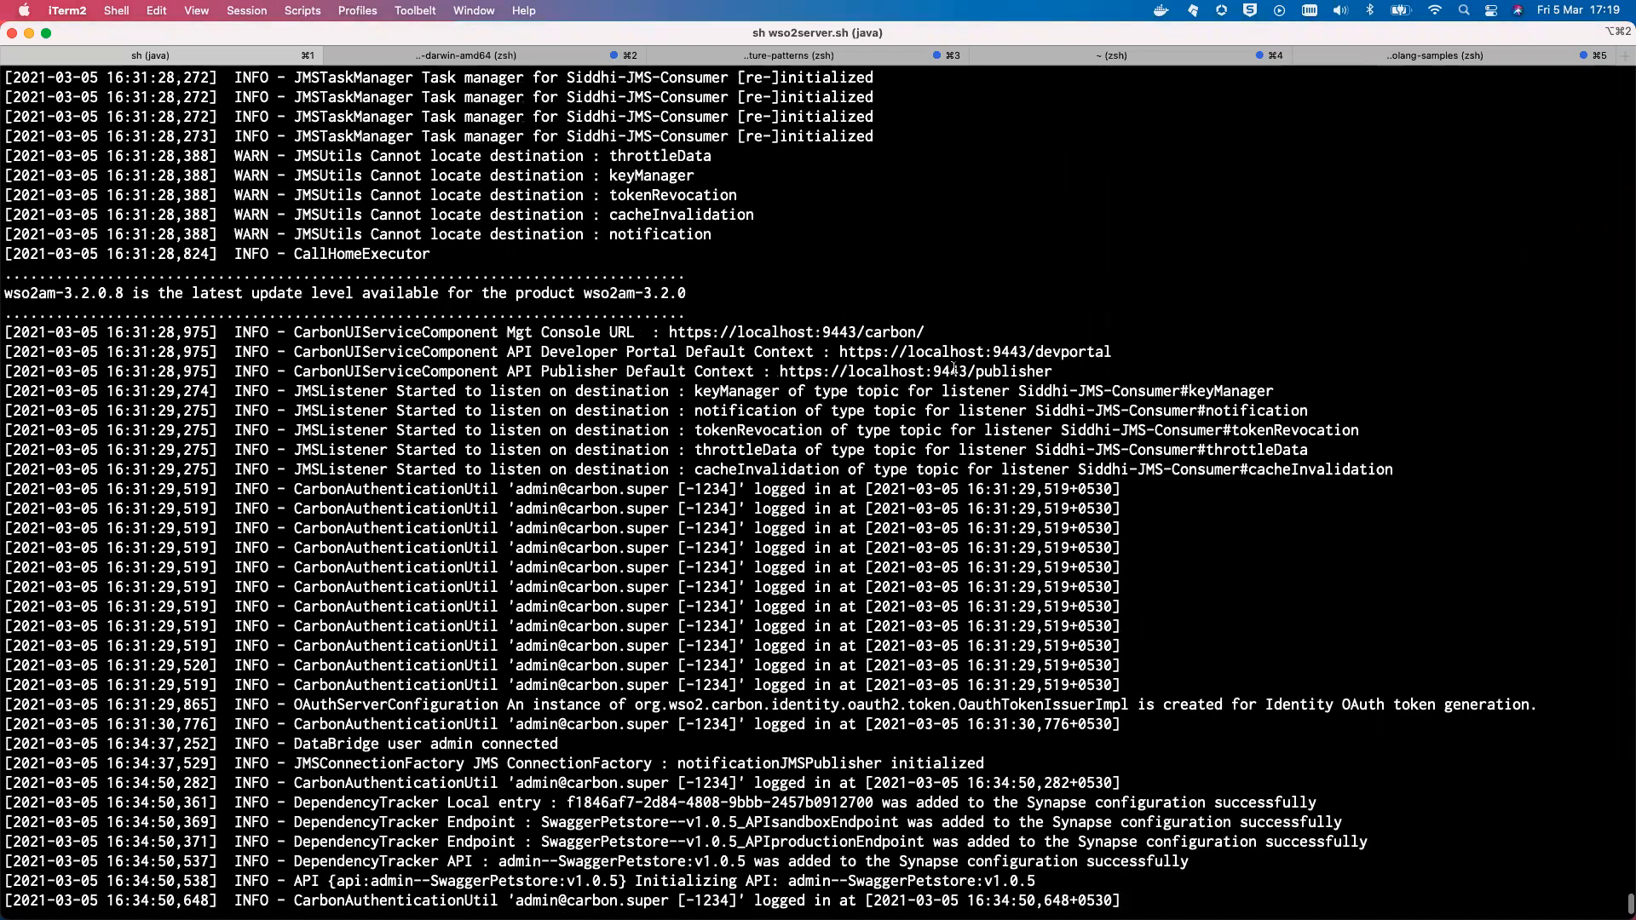
{"action": "left_click", "coordinate": [892, 370], "text": "super"}
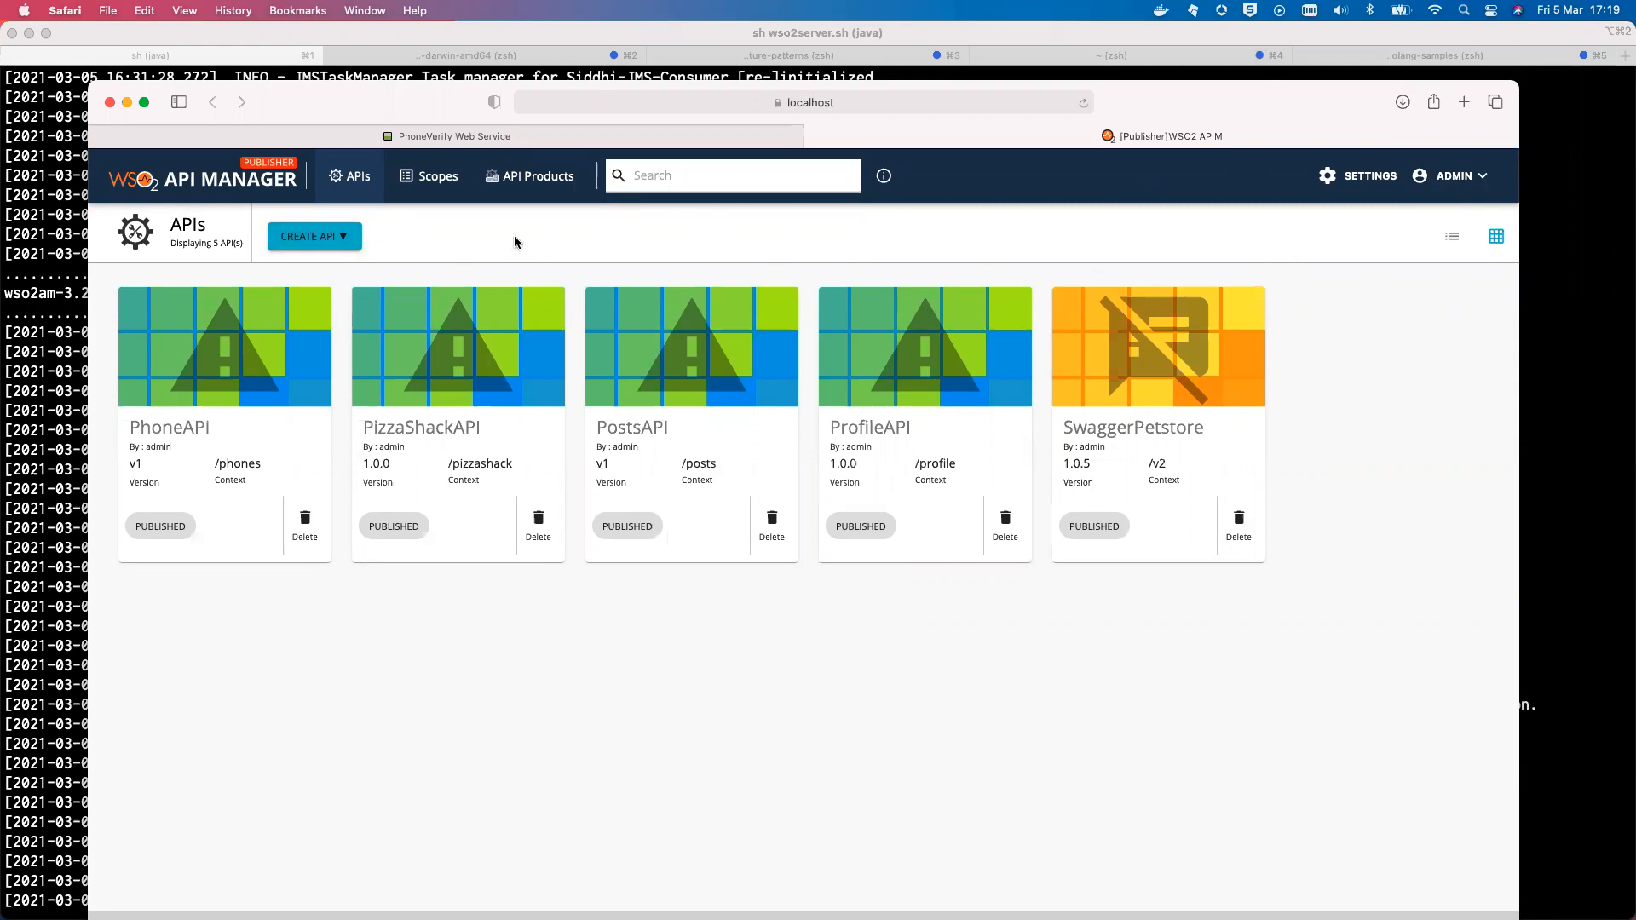
Start a new API using the 'I Have a SOAP Endpoint' option
{"action": "left_click", "coordinate": [322, 244]}
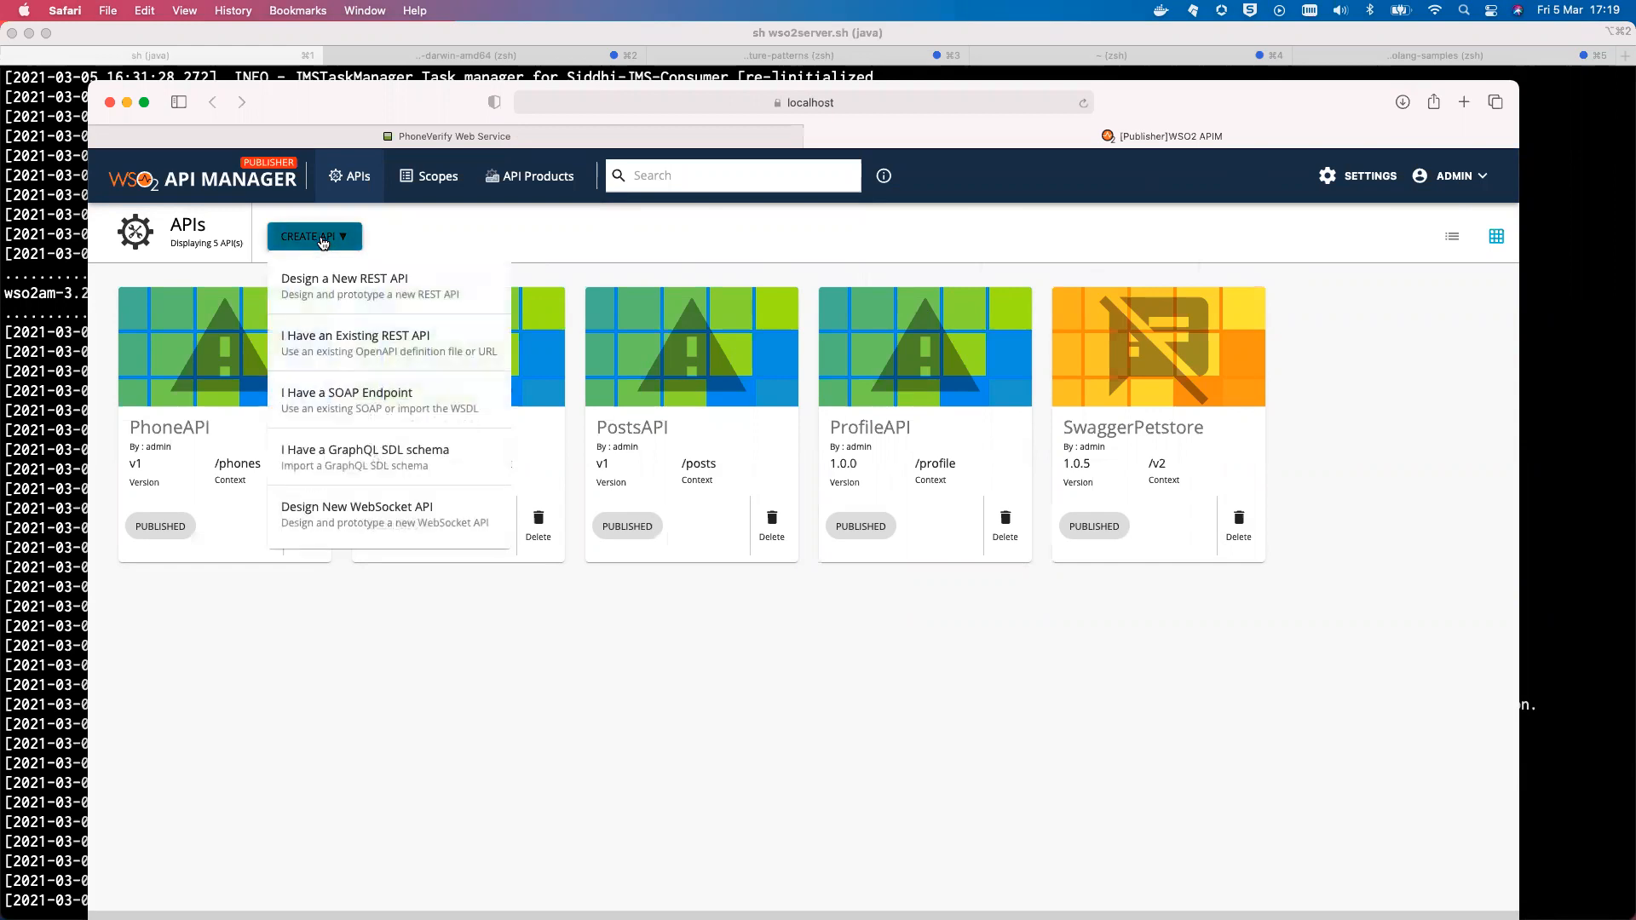
{"action": "left_click", "coordinate": [408, 398]}
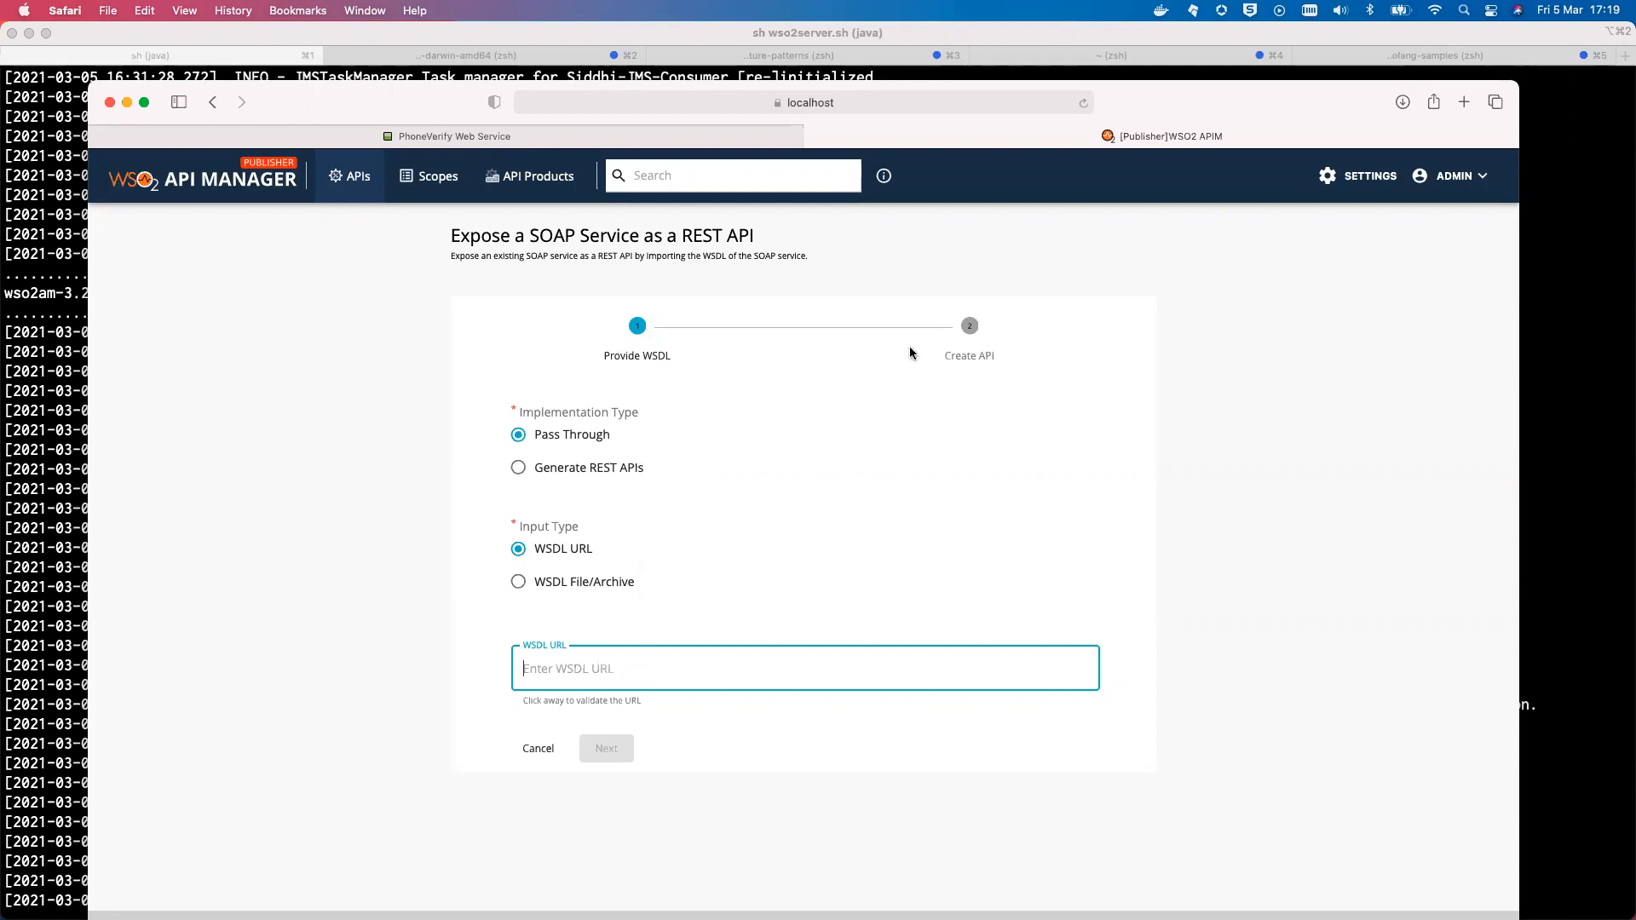
Copy the PhoneVerify WSDL URL into the pass-through wizard, validate it, and proceed
{"action": "left_click", "coordinate": [555, 139]}
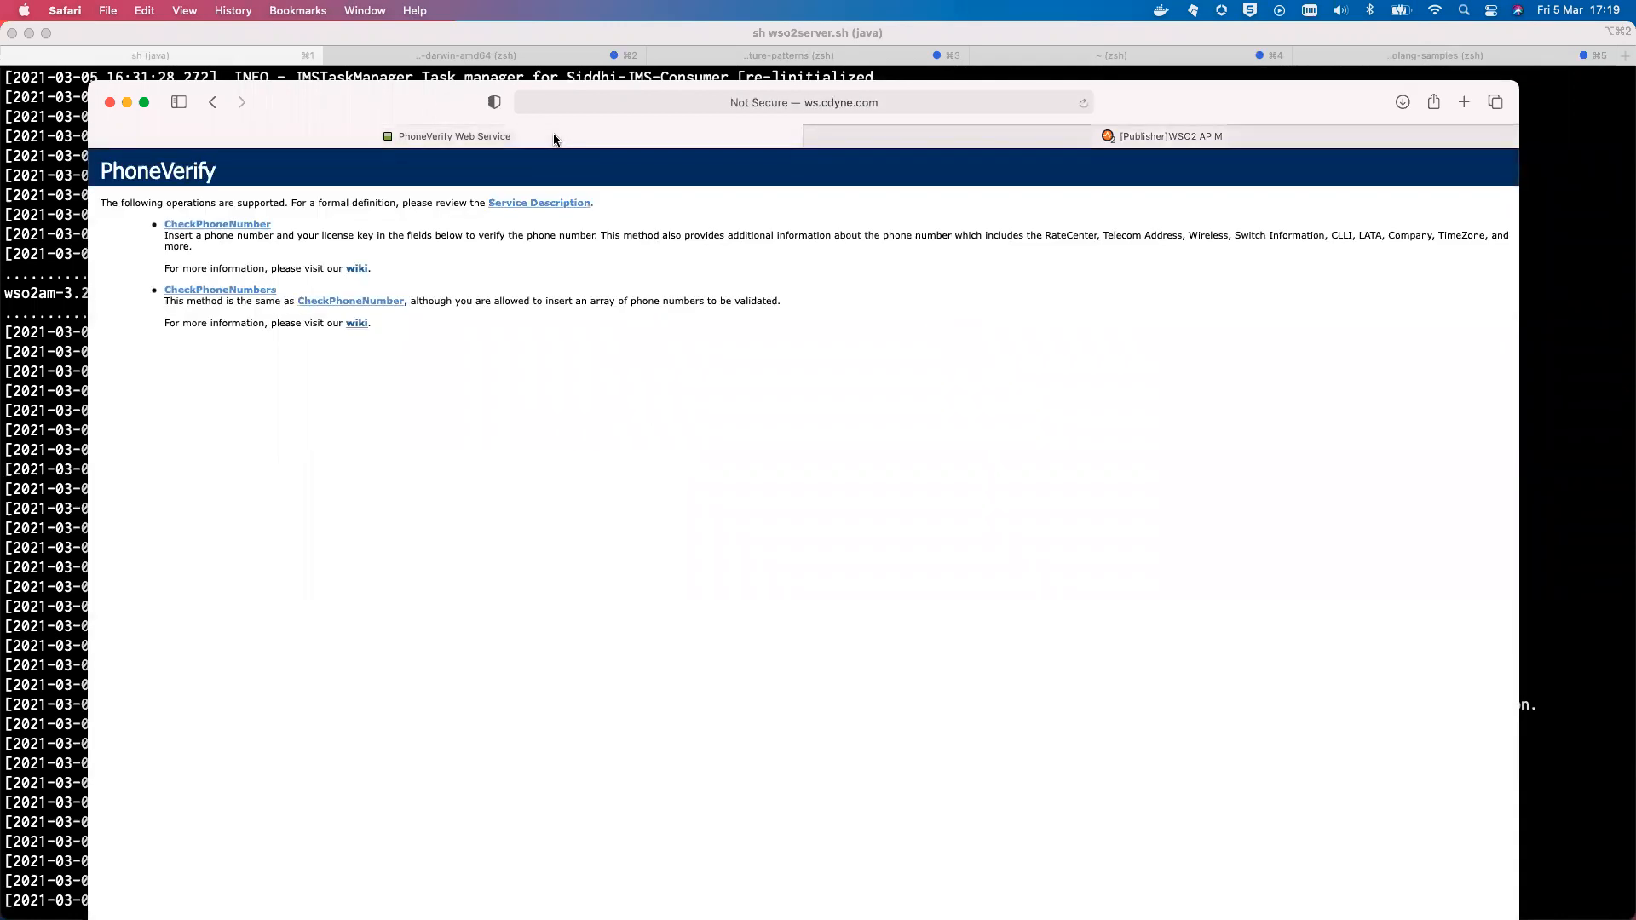
{"action": "left_click", "coordinate": [535, 204]}
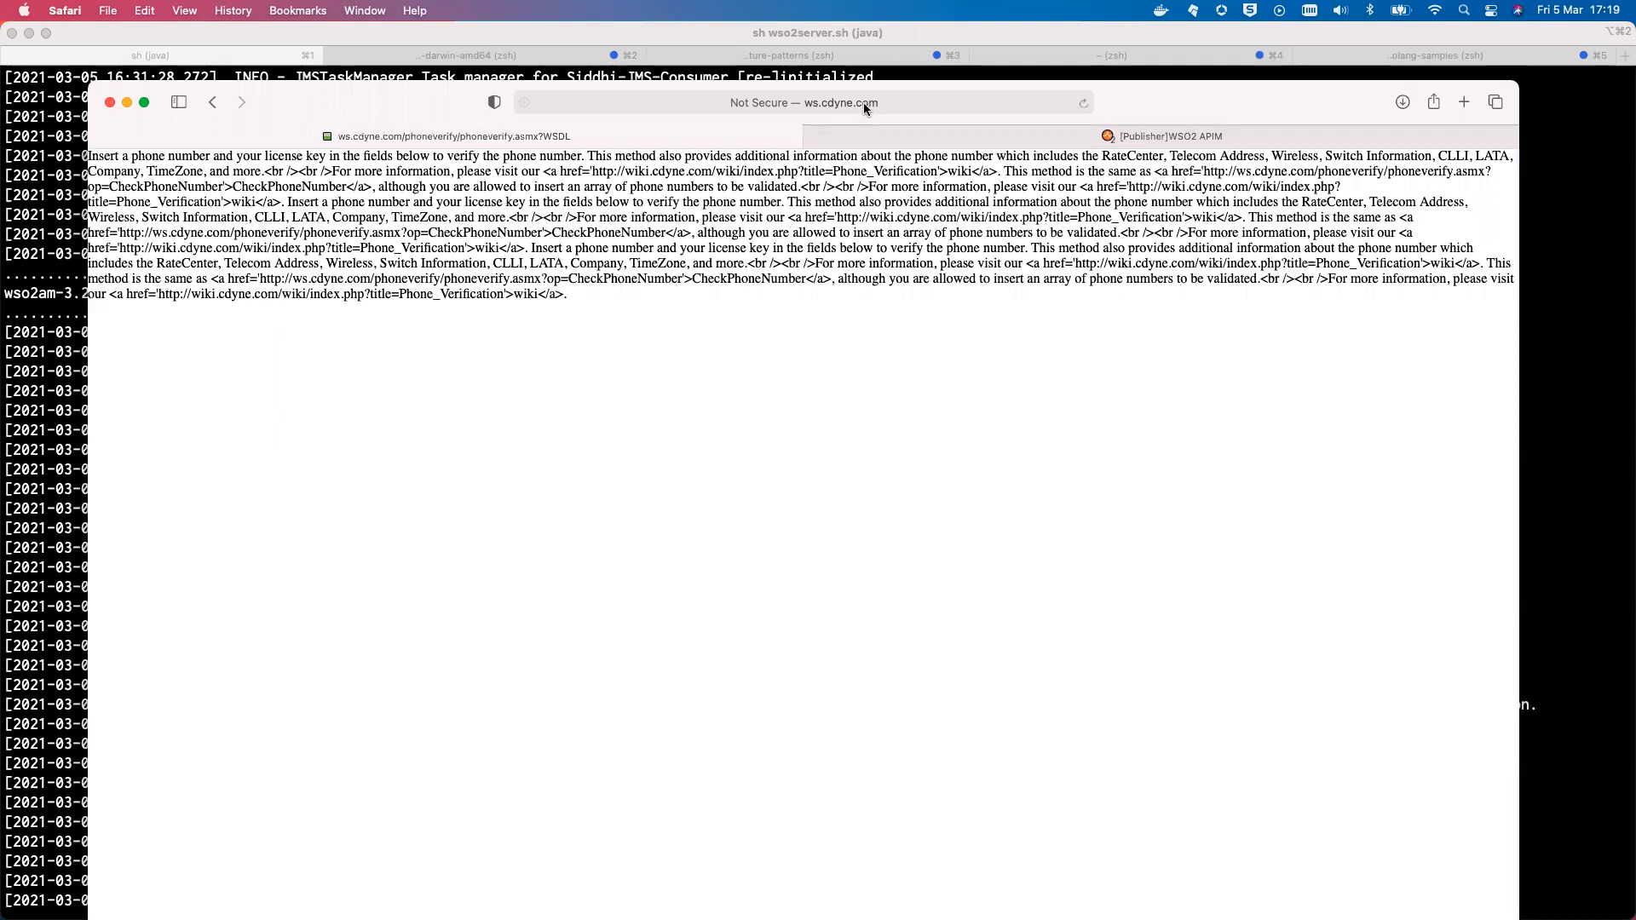
{"action": "left_click", "coordinate": [864, 104]}
{"action": "key", "text": "super+c"}
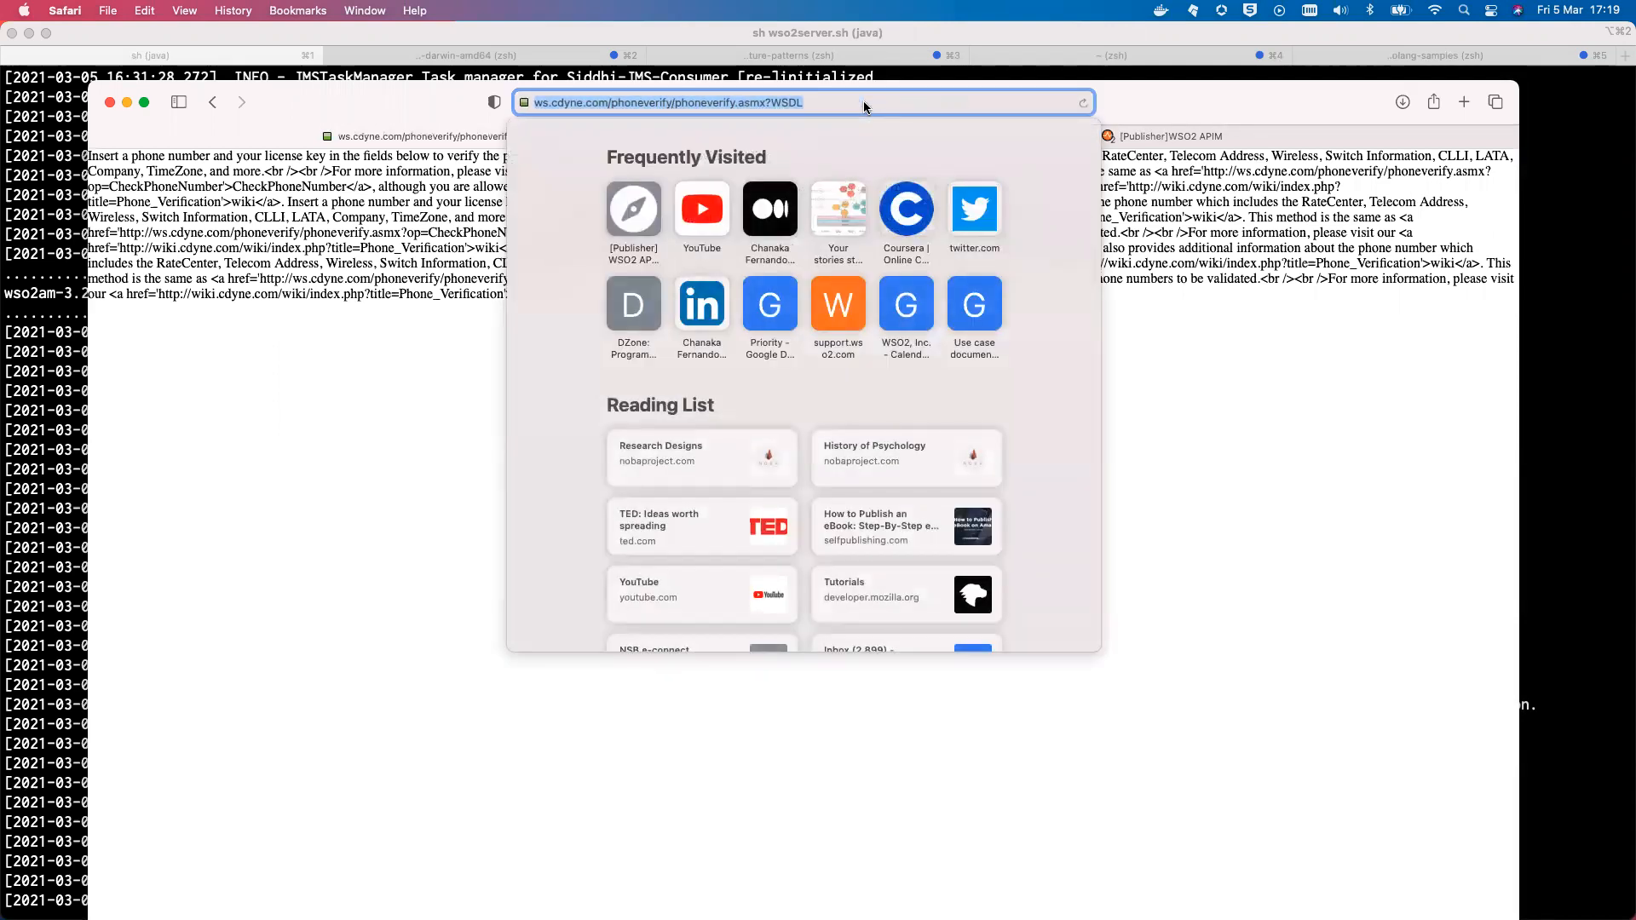
{"action": "left_click", "coordinate": [1179, 362]}
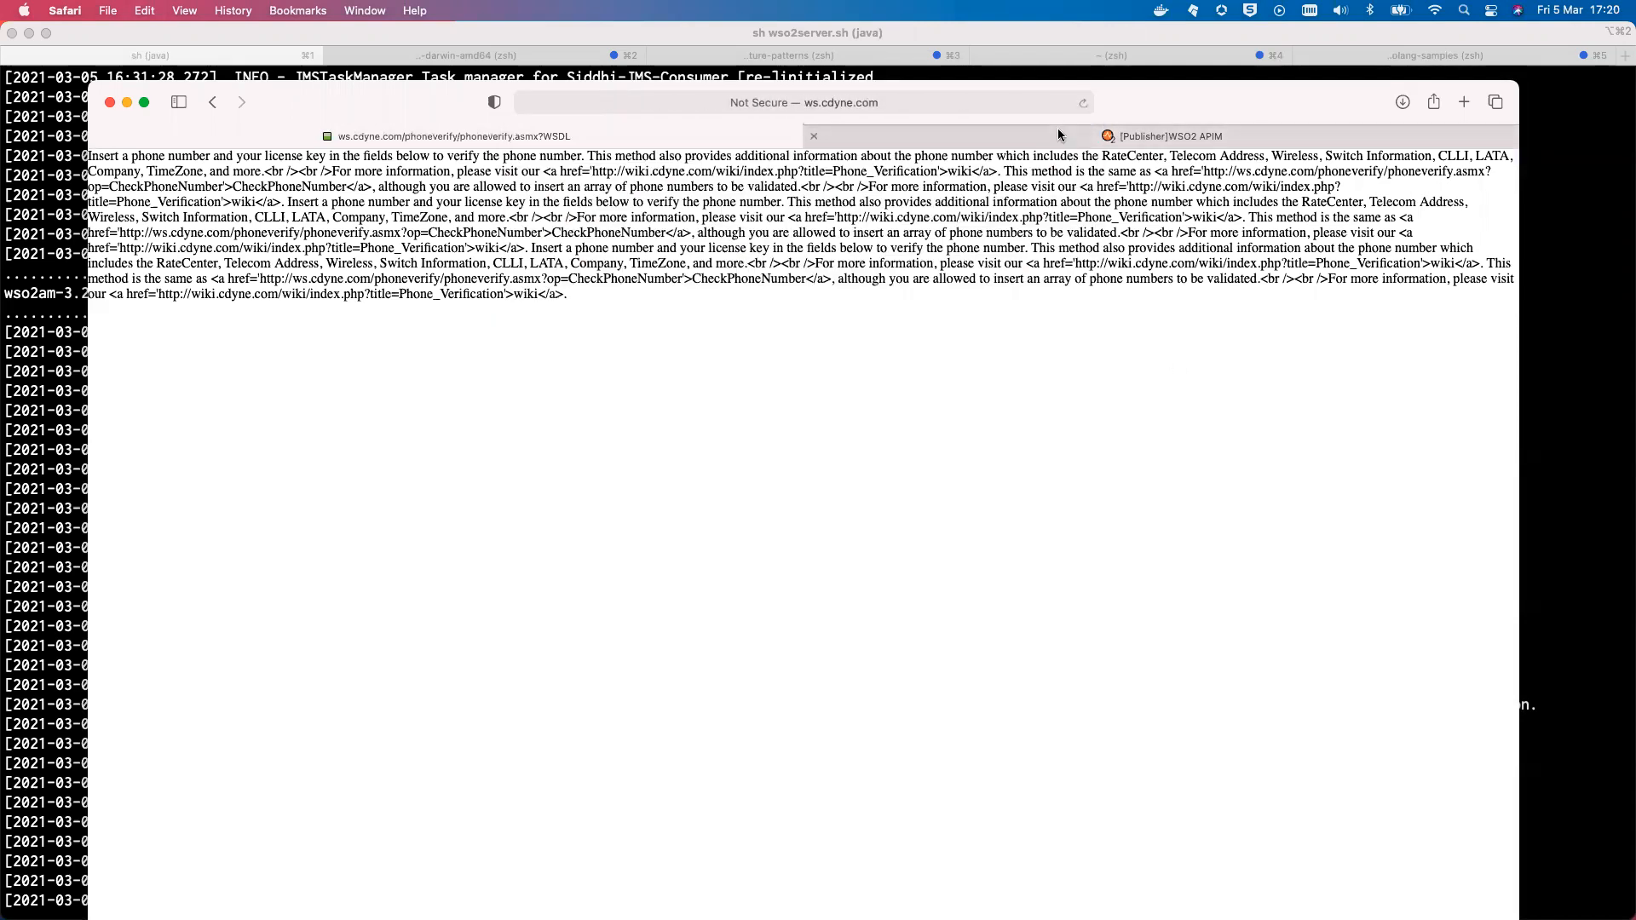
{"action": "left_click", "coordinate": [1059, 134]}
{"action": "key", "text": "super+v"}
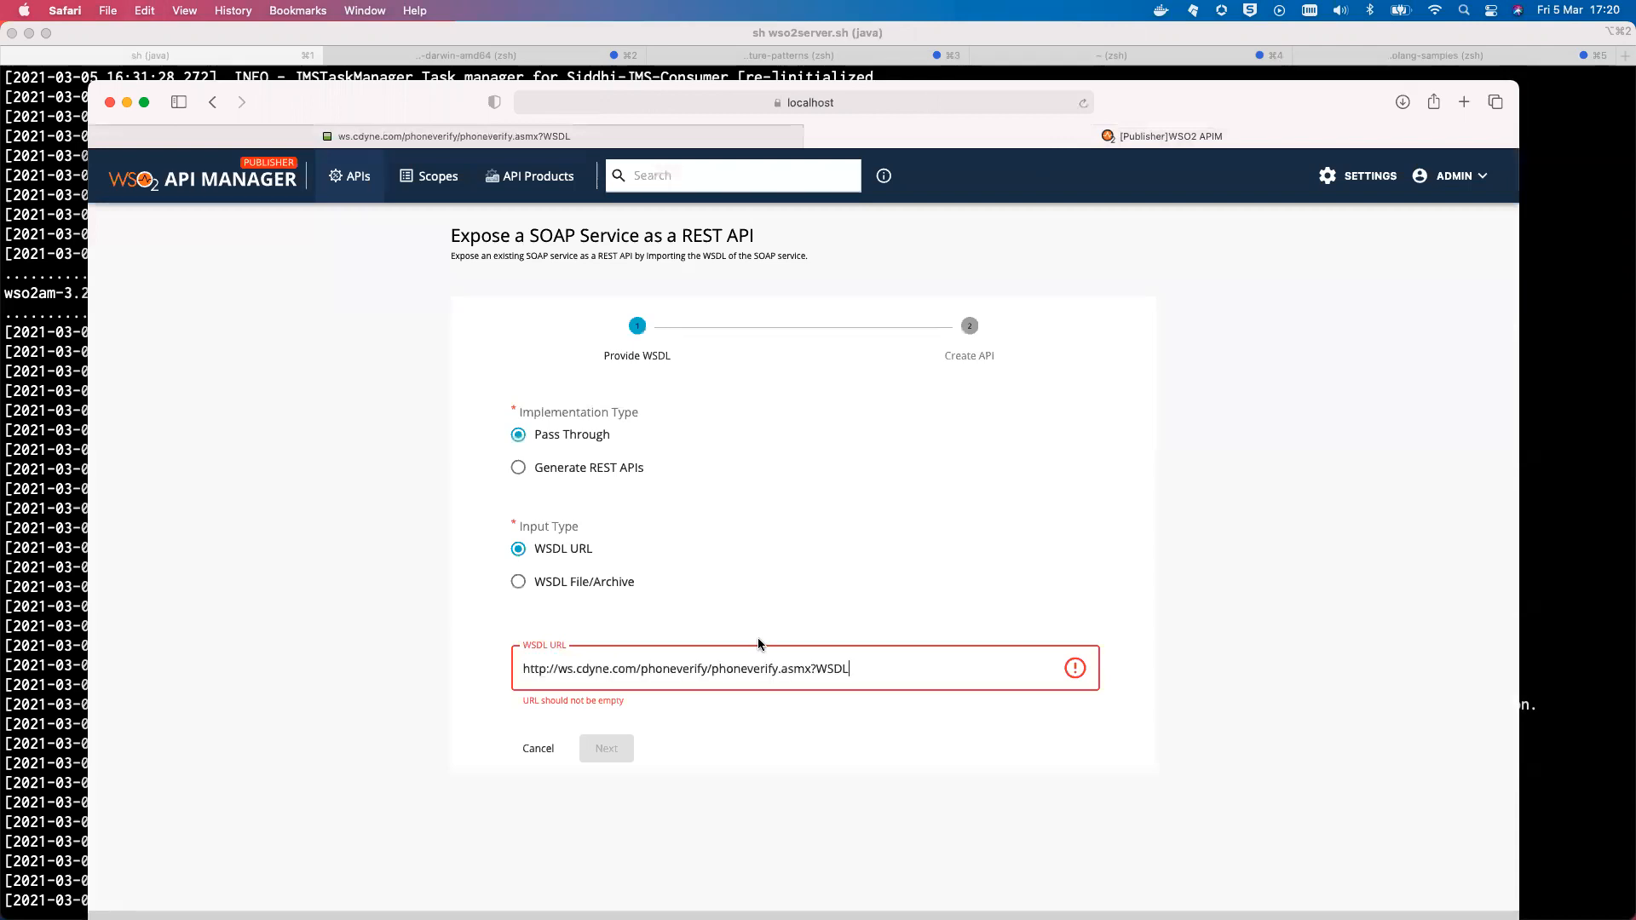
{"action": "left_click", "coordinate": [772, 729]}
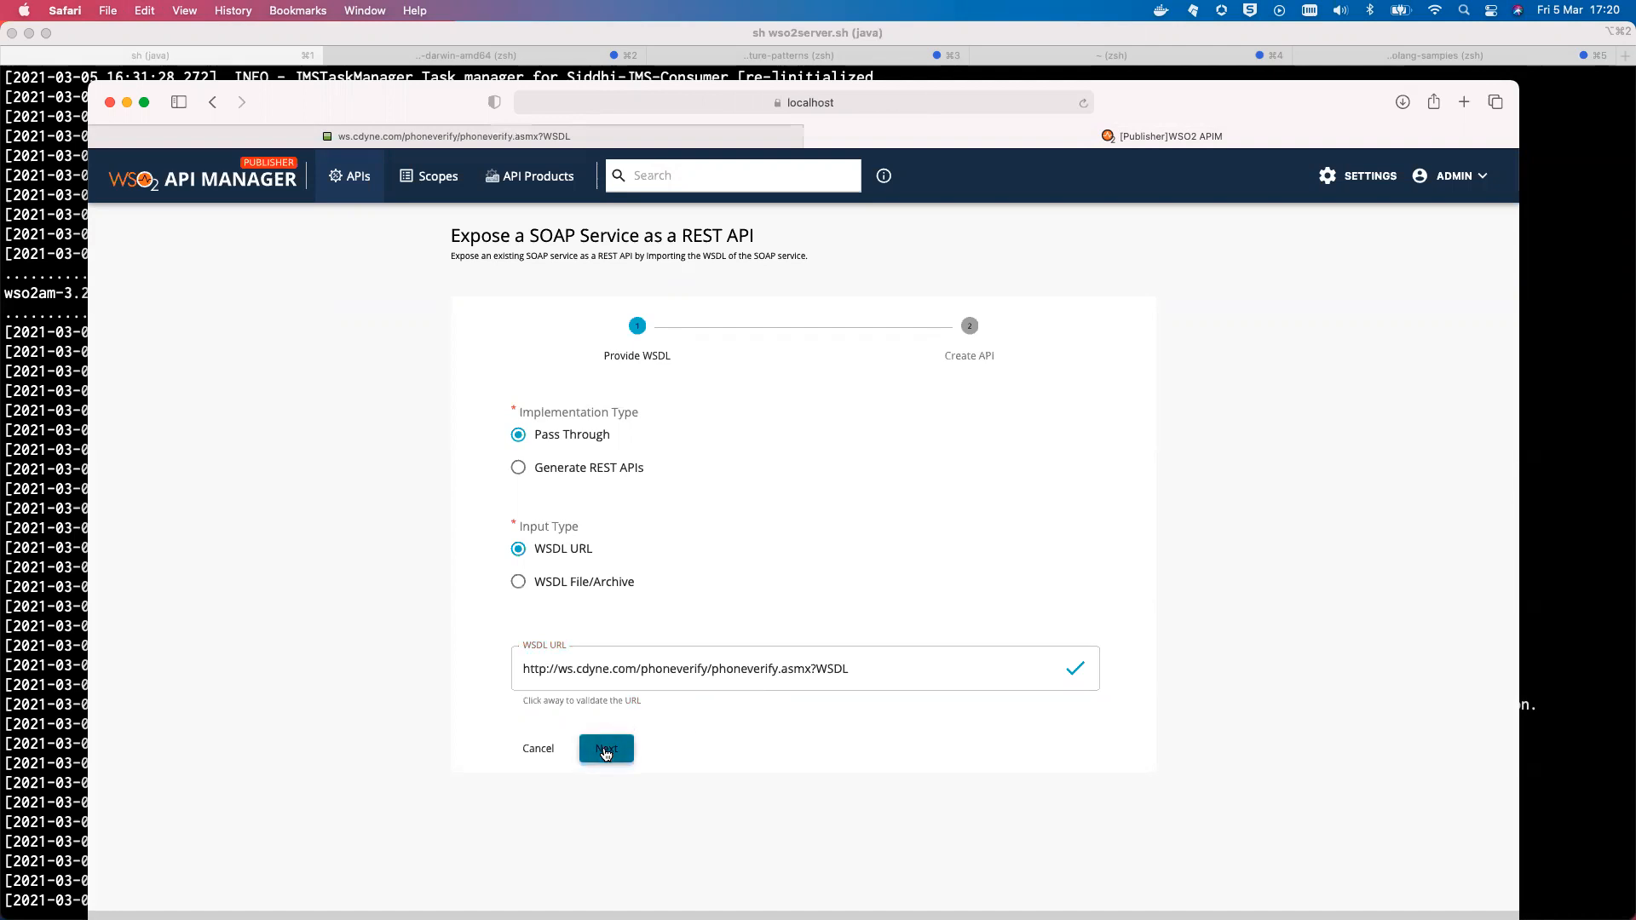
{"action": "left_click", "coordinate": [605, 753]}
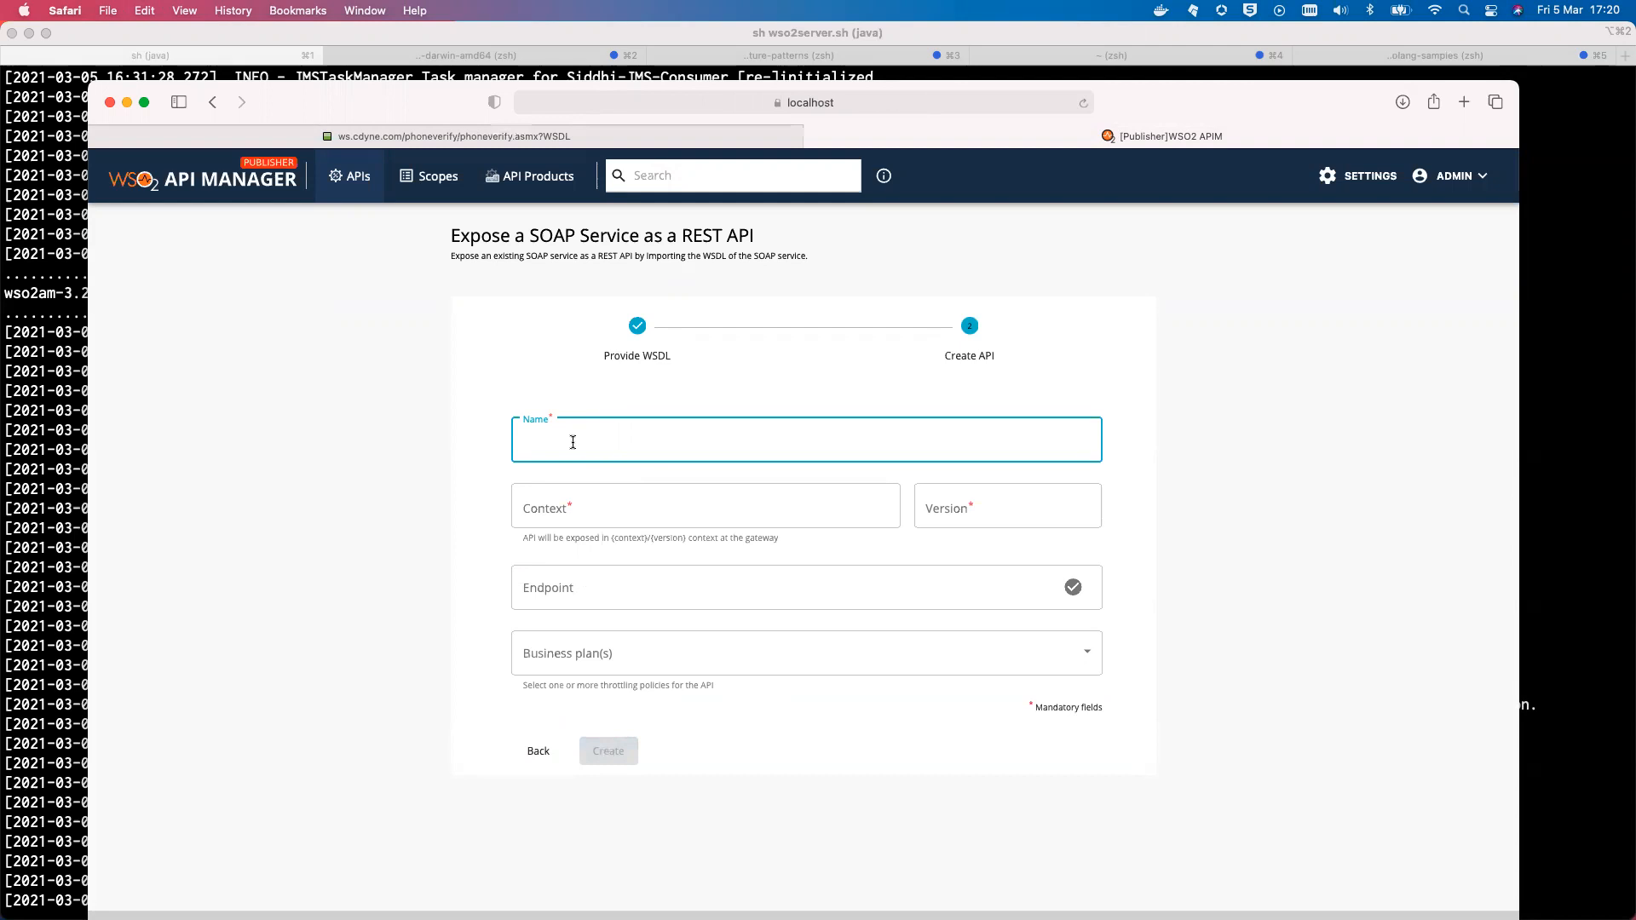
Enter name SOAPTestAPI, context /soaptest, version v1, and the phoneverify.asmx endpoint URL
{"action": "type", "text": "SOAPTestAPI"}
{"action": "left_click", "coordinate": [584, 503]}
{"action": "type", "text": "/soaptest"}
{"action": "left_click", "coordinate": [939, 515]}
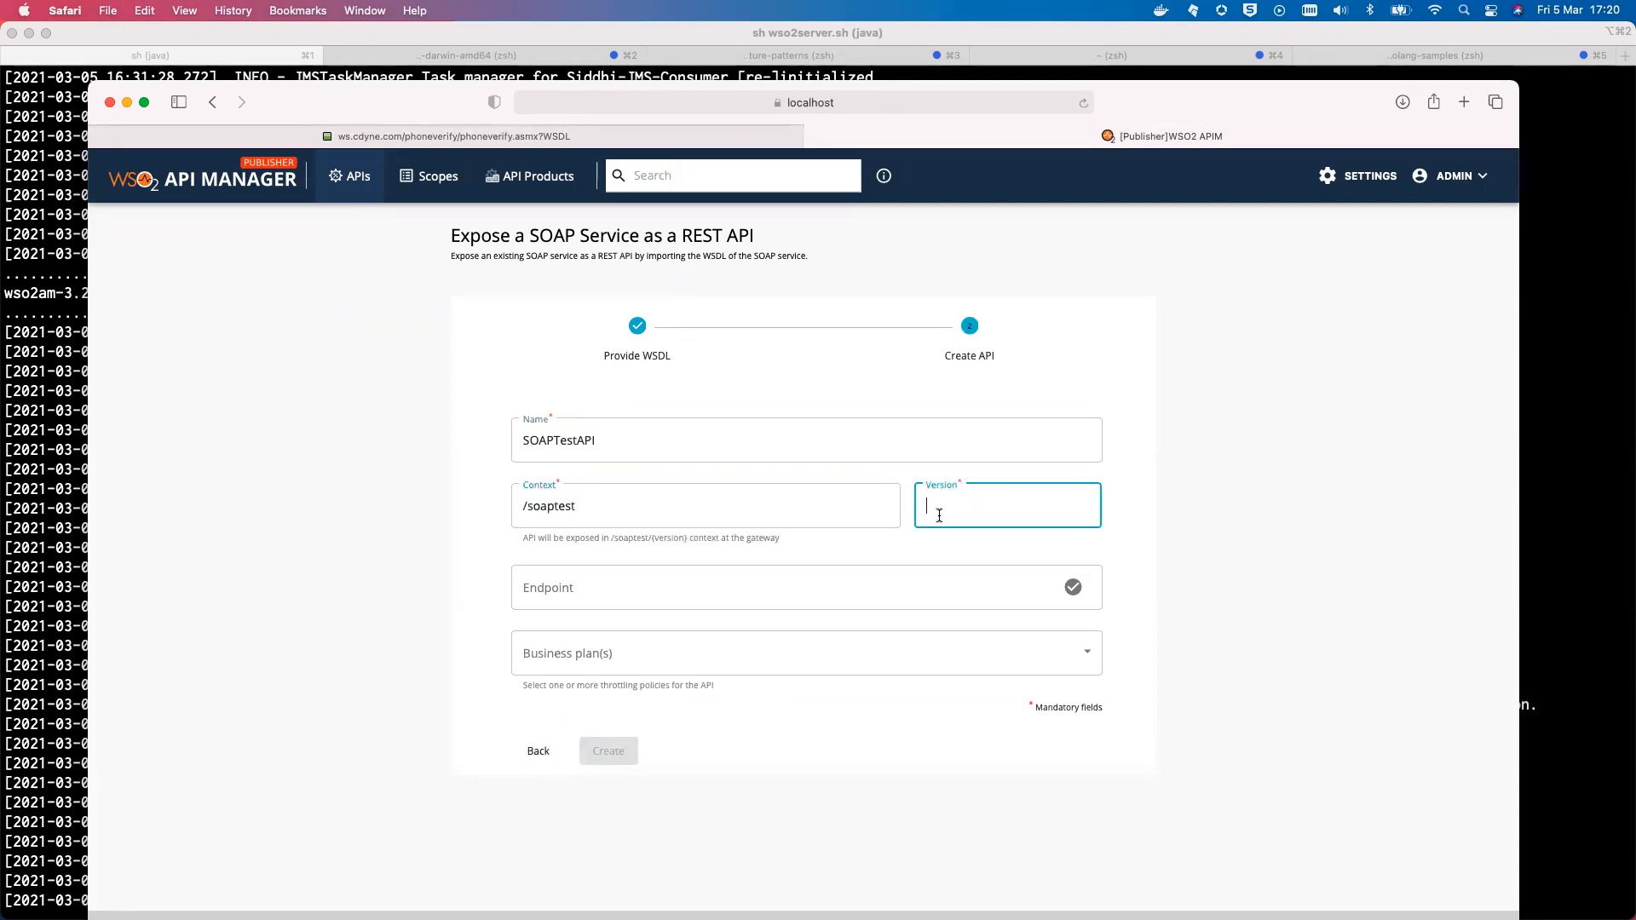
{"action": "type", "text": "v1"}
{"action": "left_click", "coordinate": [800, 590]}
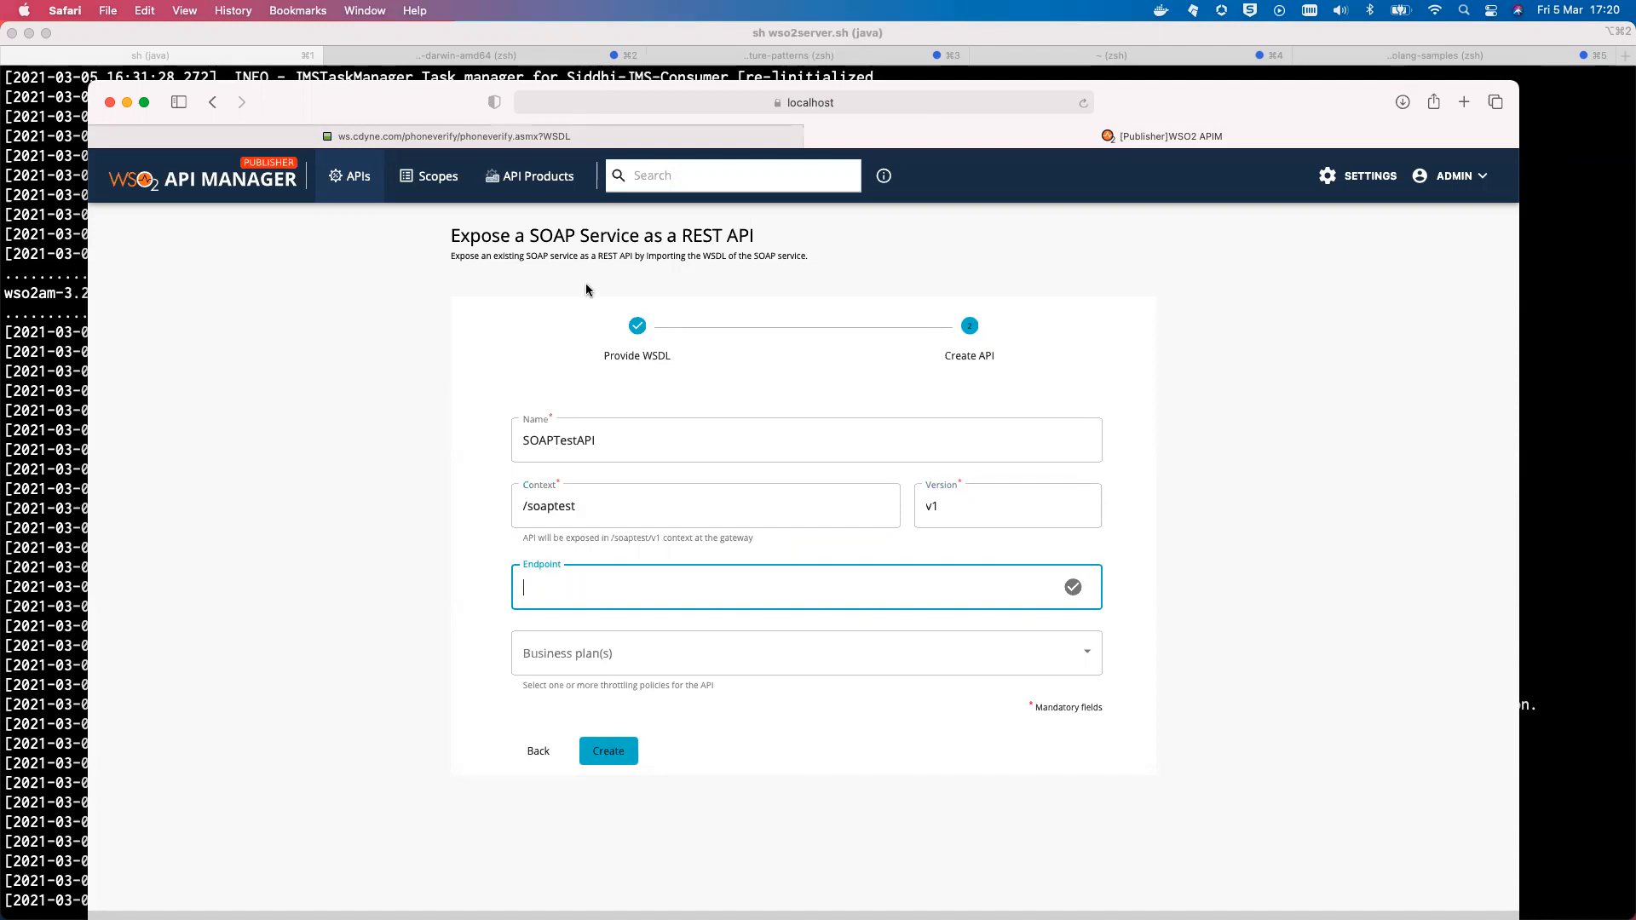
{"action": "left_click", "coordinate": [510, 136]}
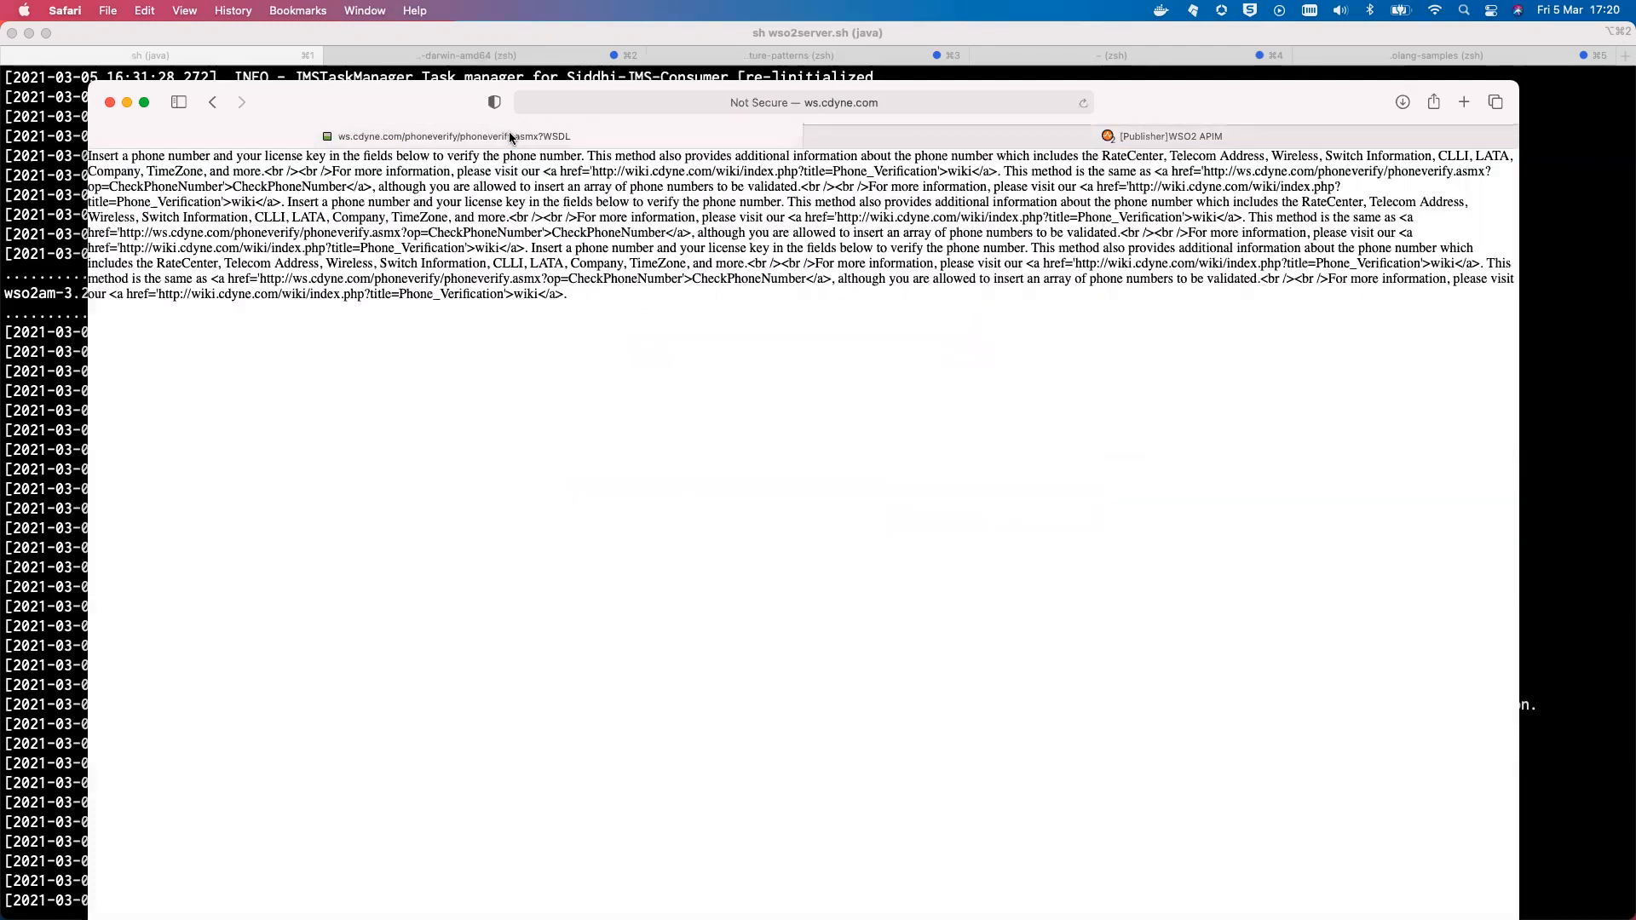
{"action": "left_click", "coordinate": [862, 104]}
{"action": "key", "text": "super+c"}
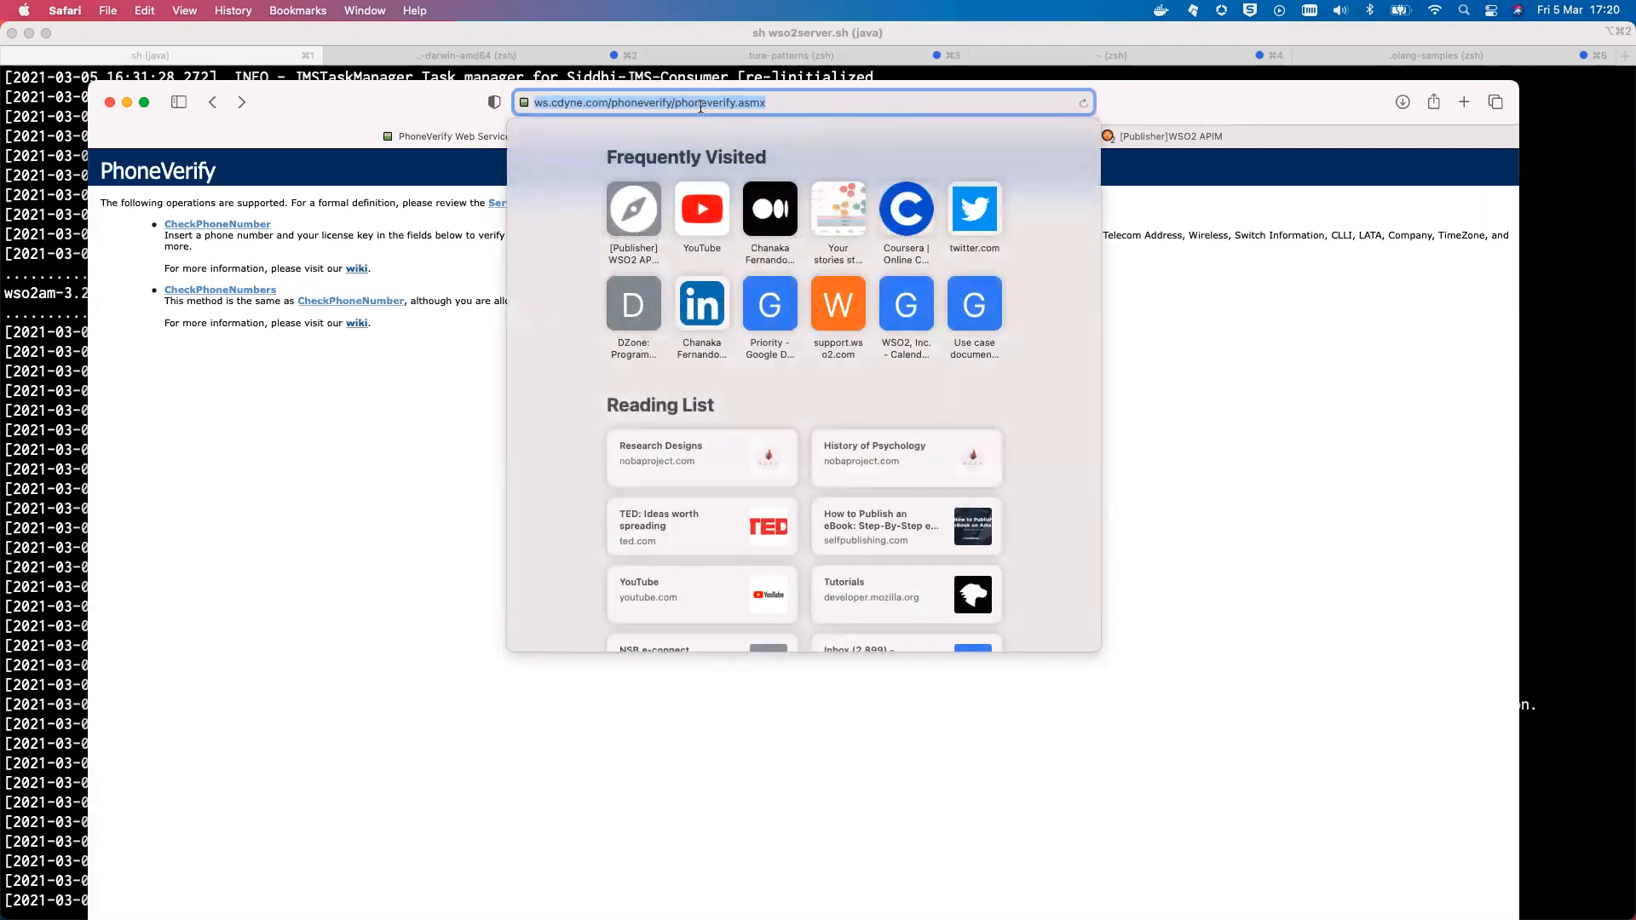
{"action": "left_click", "coordinate": [1215, 131]}
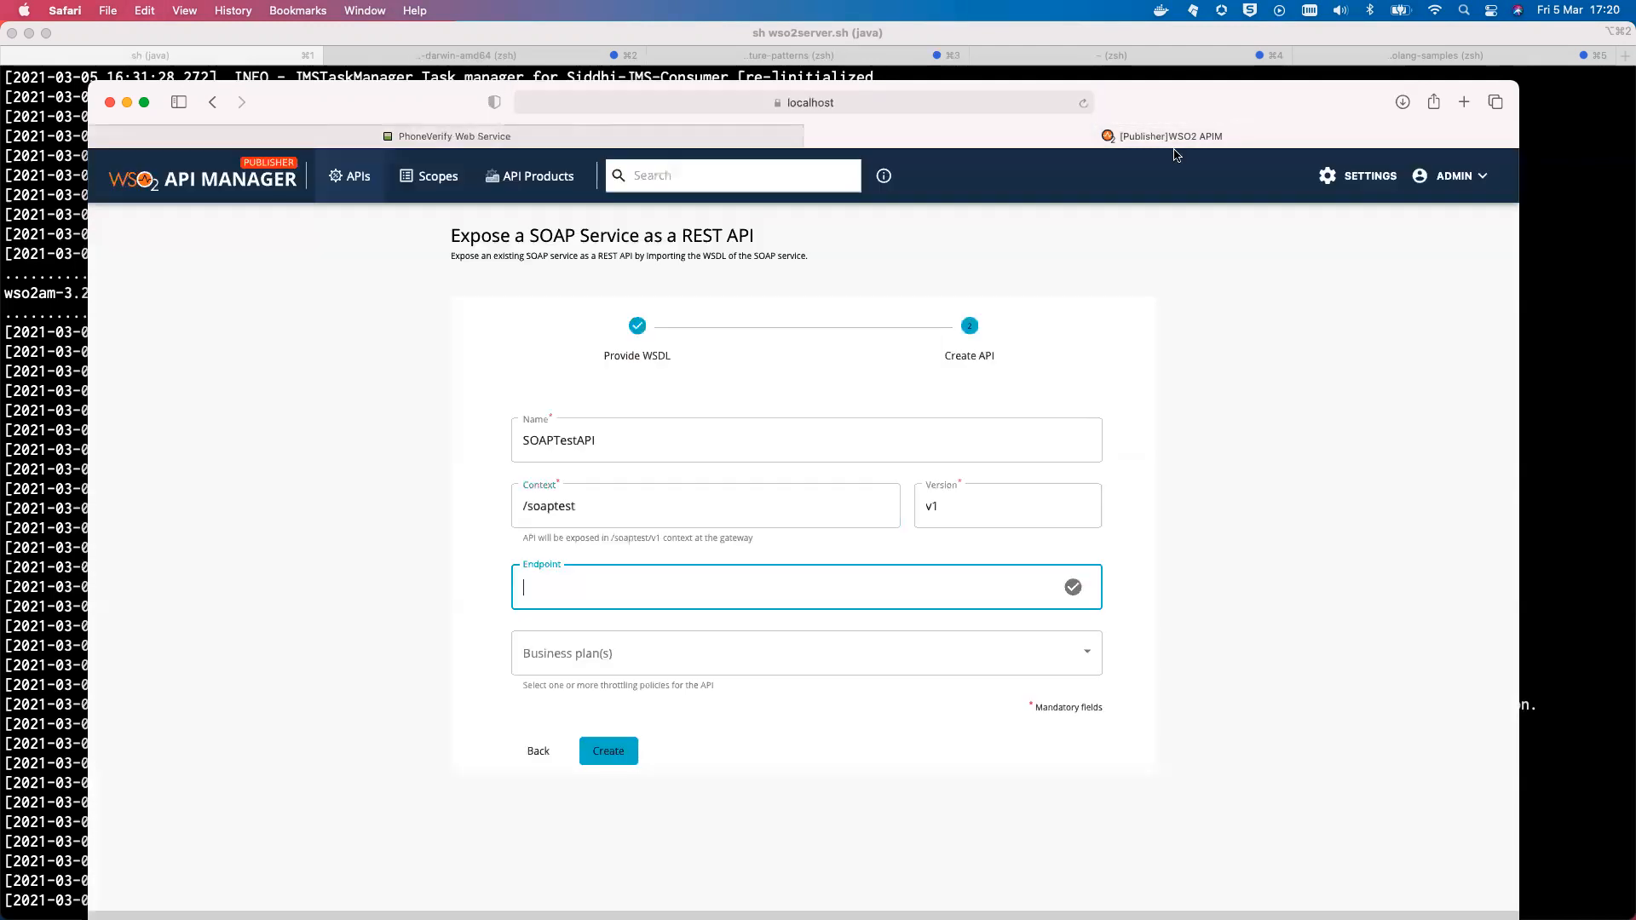
{"action": "key", "text": "super+v"}
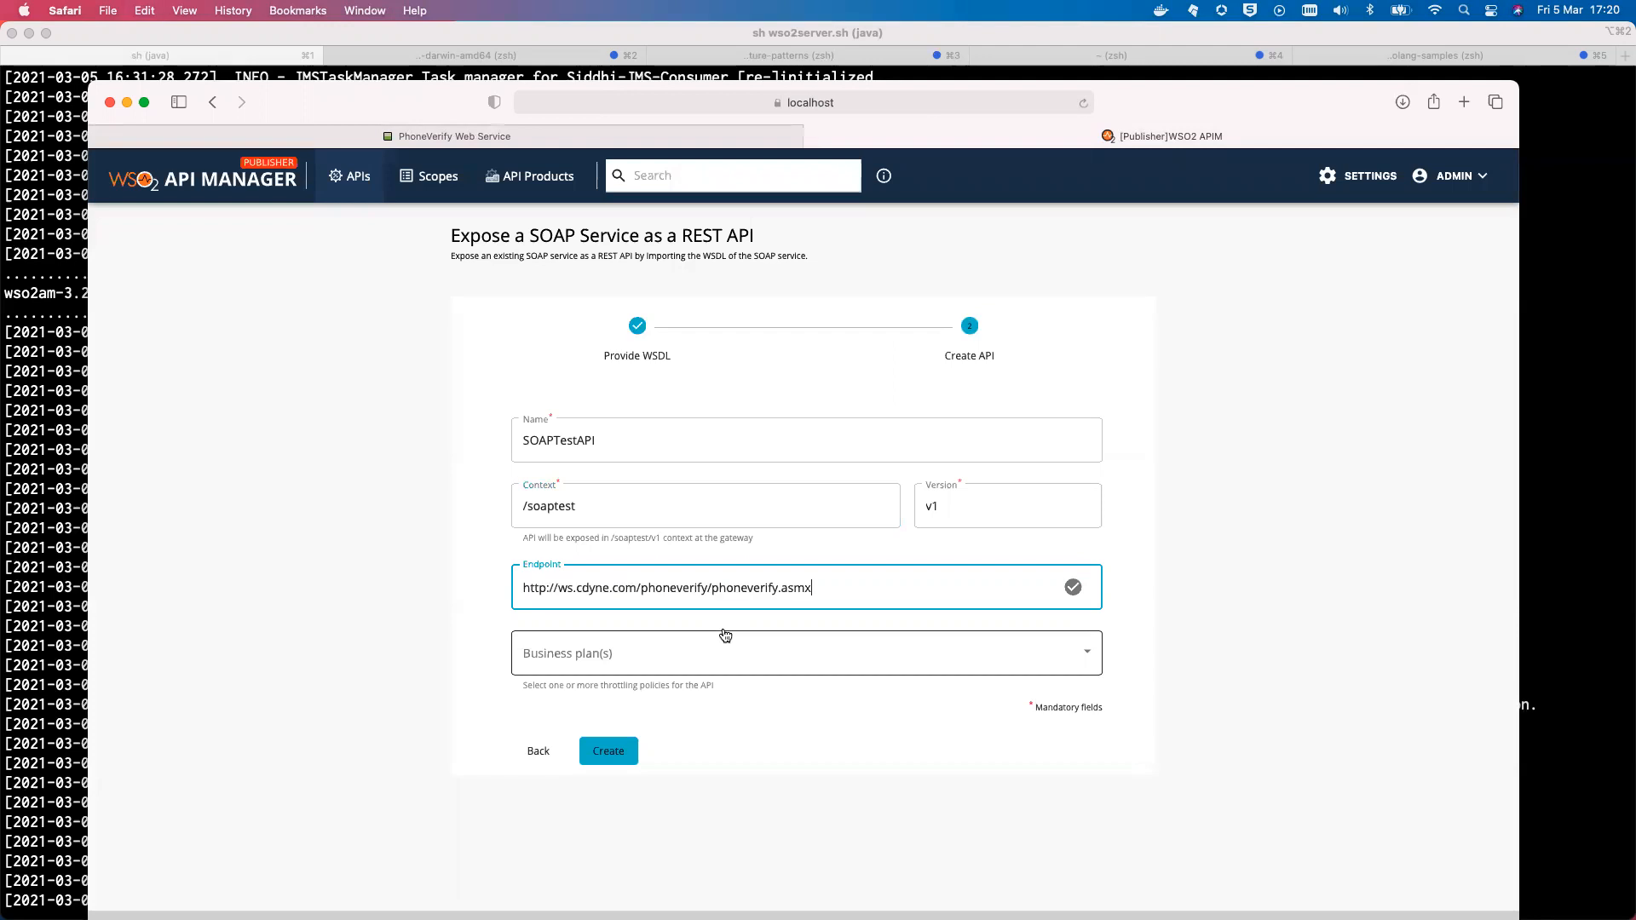
Choose the Unlimited business plan, create the API, and publish it
{"action": "left_click", "coordinate": [663, 661]}
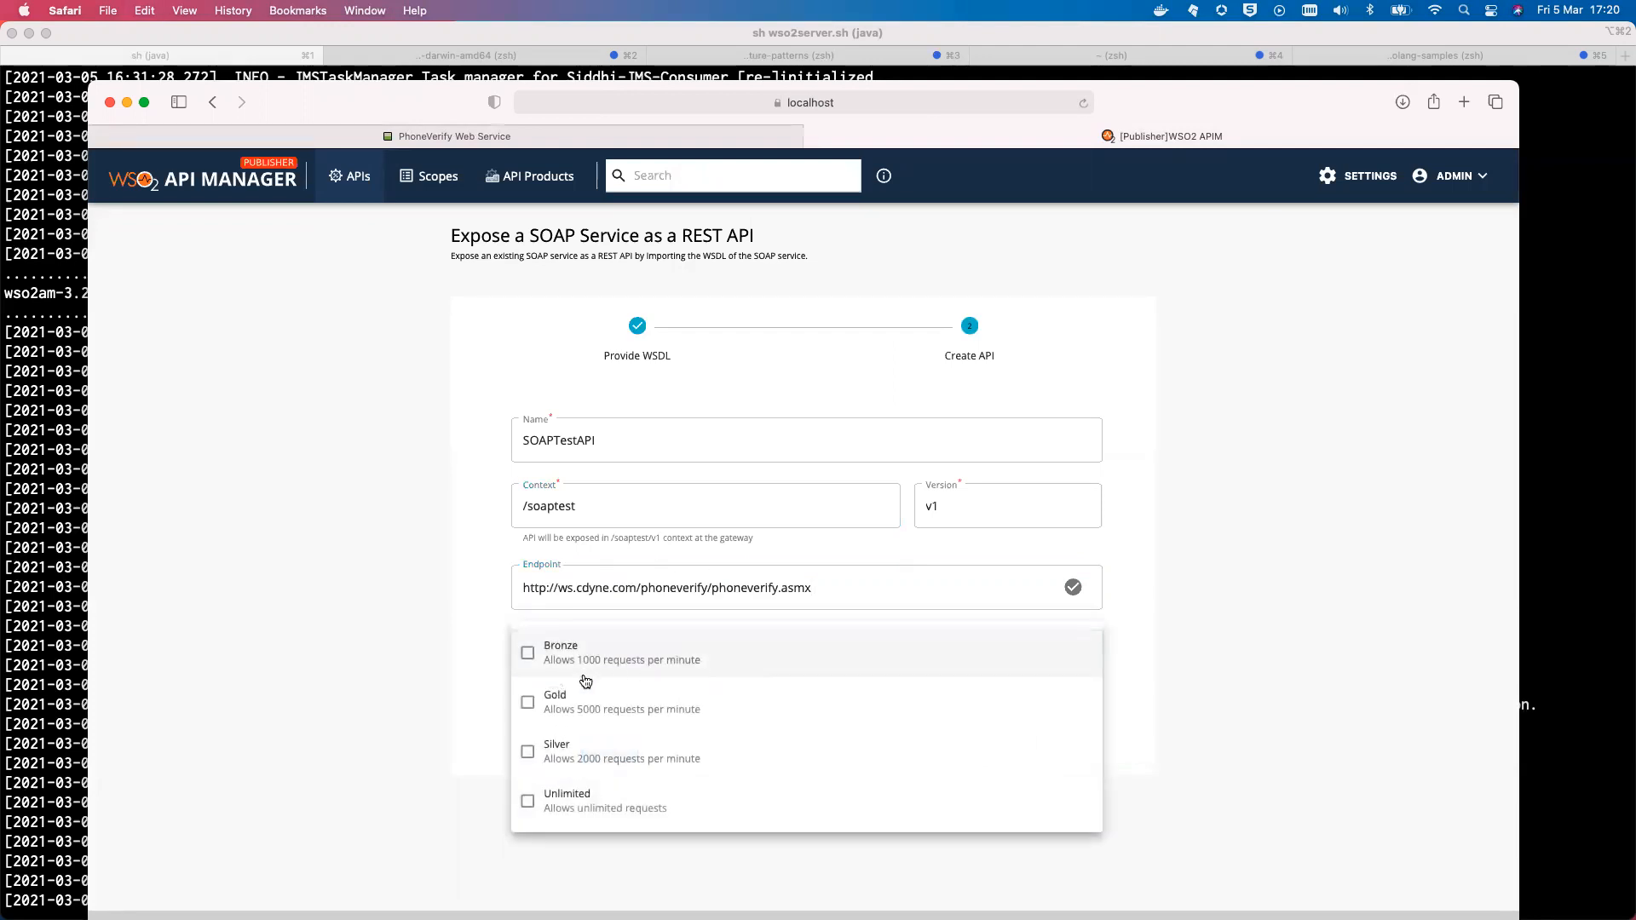
{"action": "left_click", "coordinate": [528, 801]}
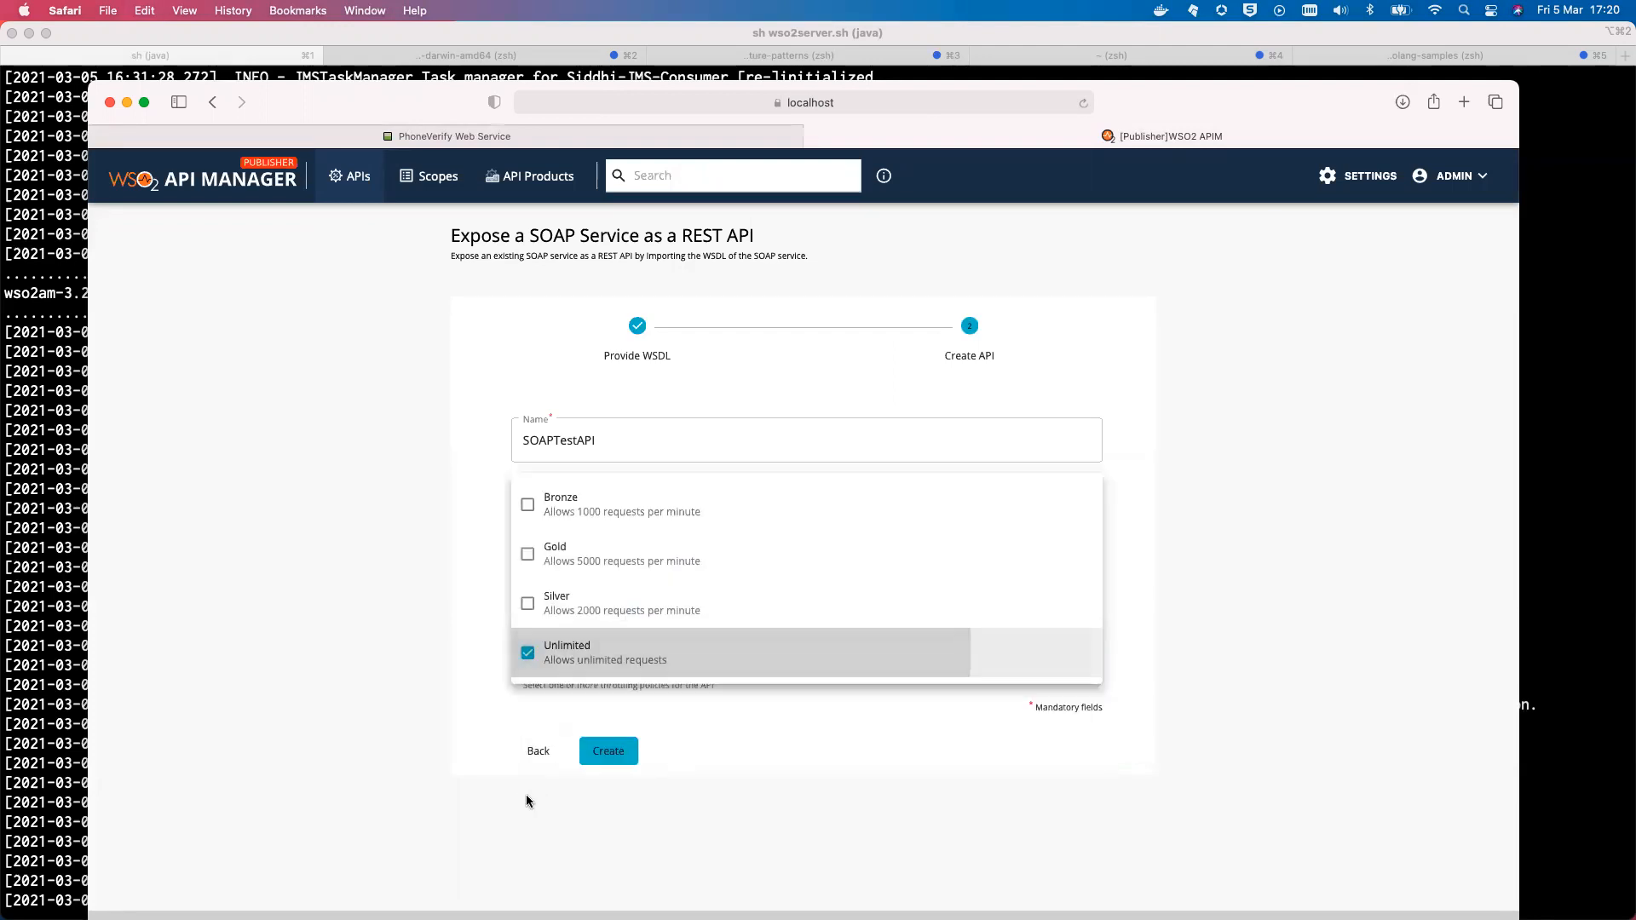
{"action": "left_click", "coordinate": [750, 744]}
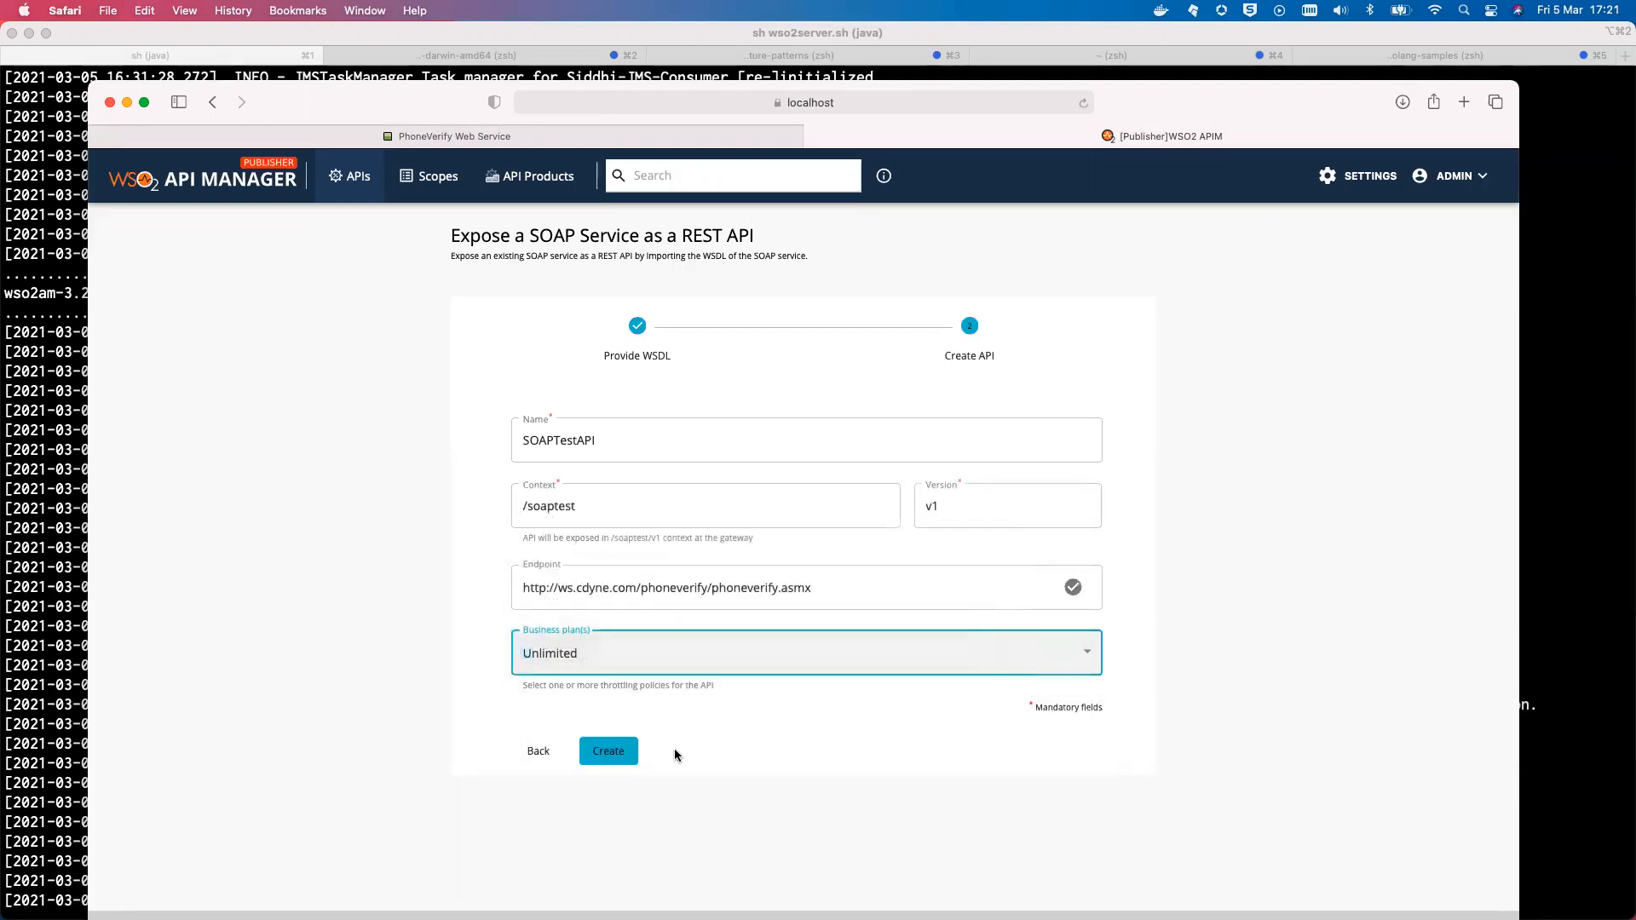
{"action": "left_click", "coordinate": [608, 750]}
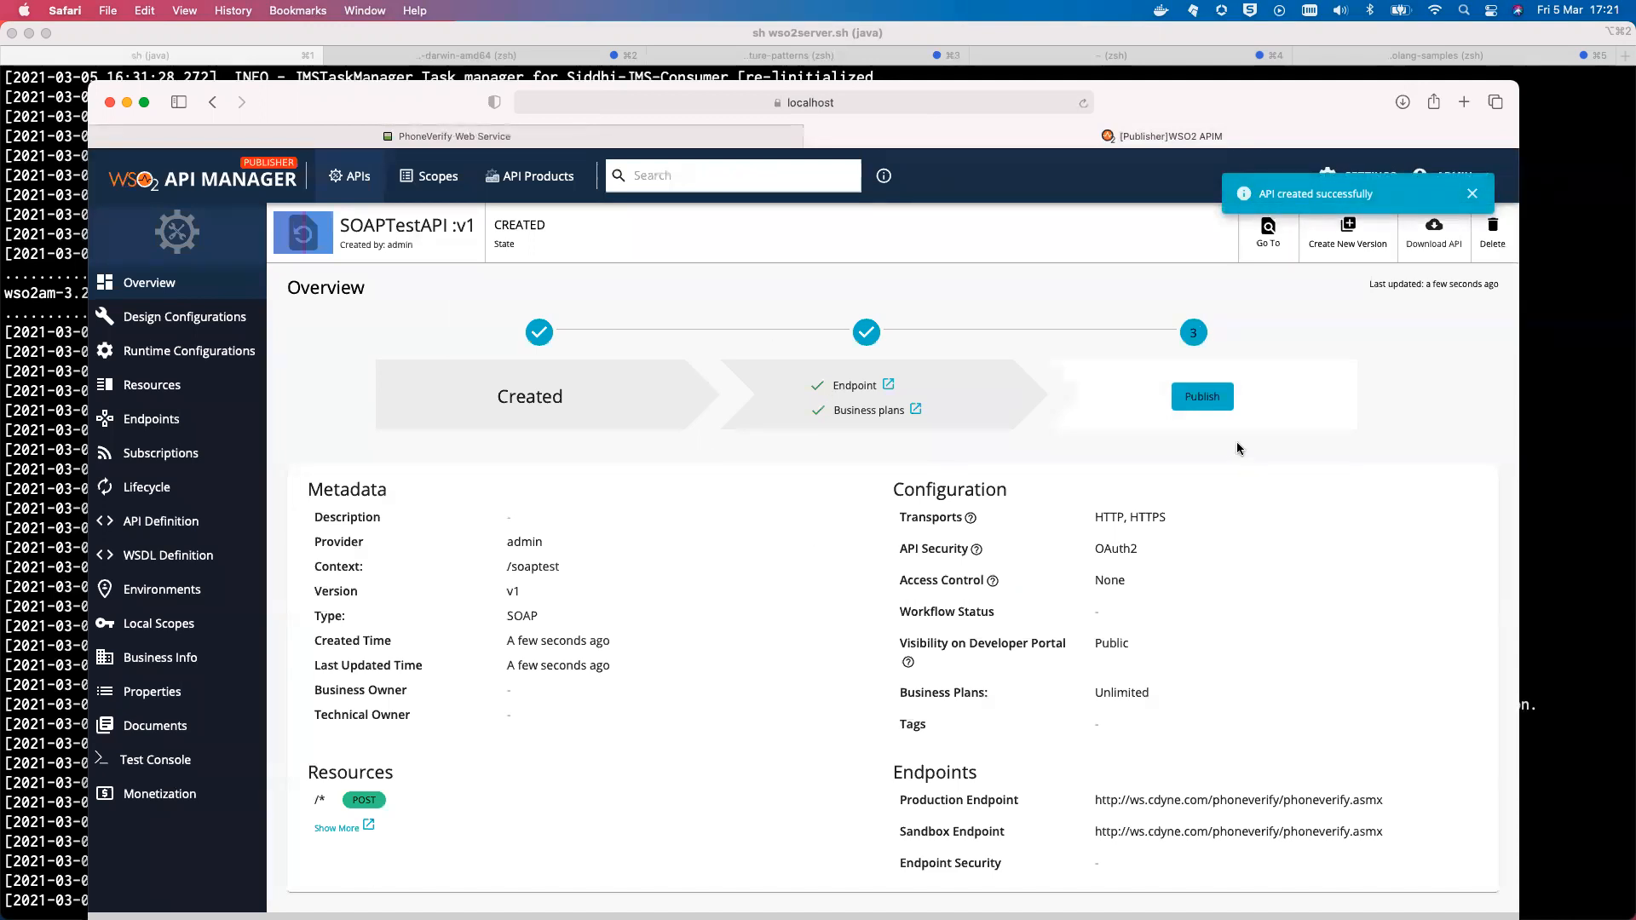
{"action": "left_click", "coordinate": [1202, 398]}
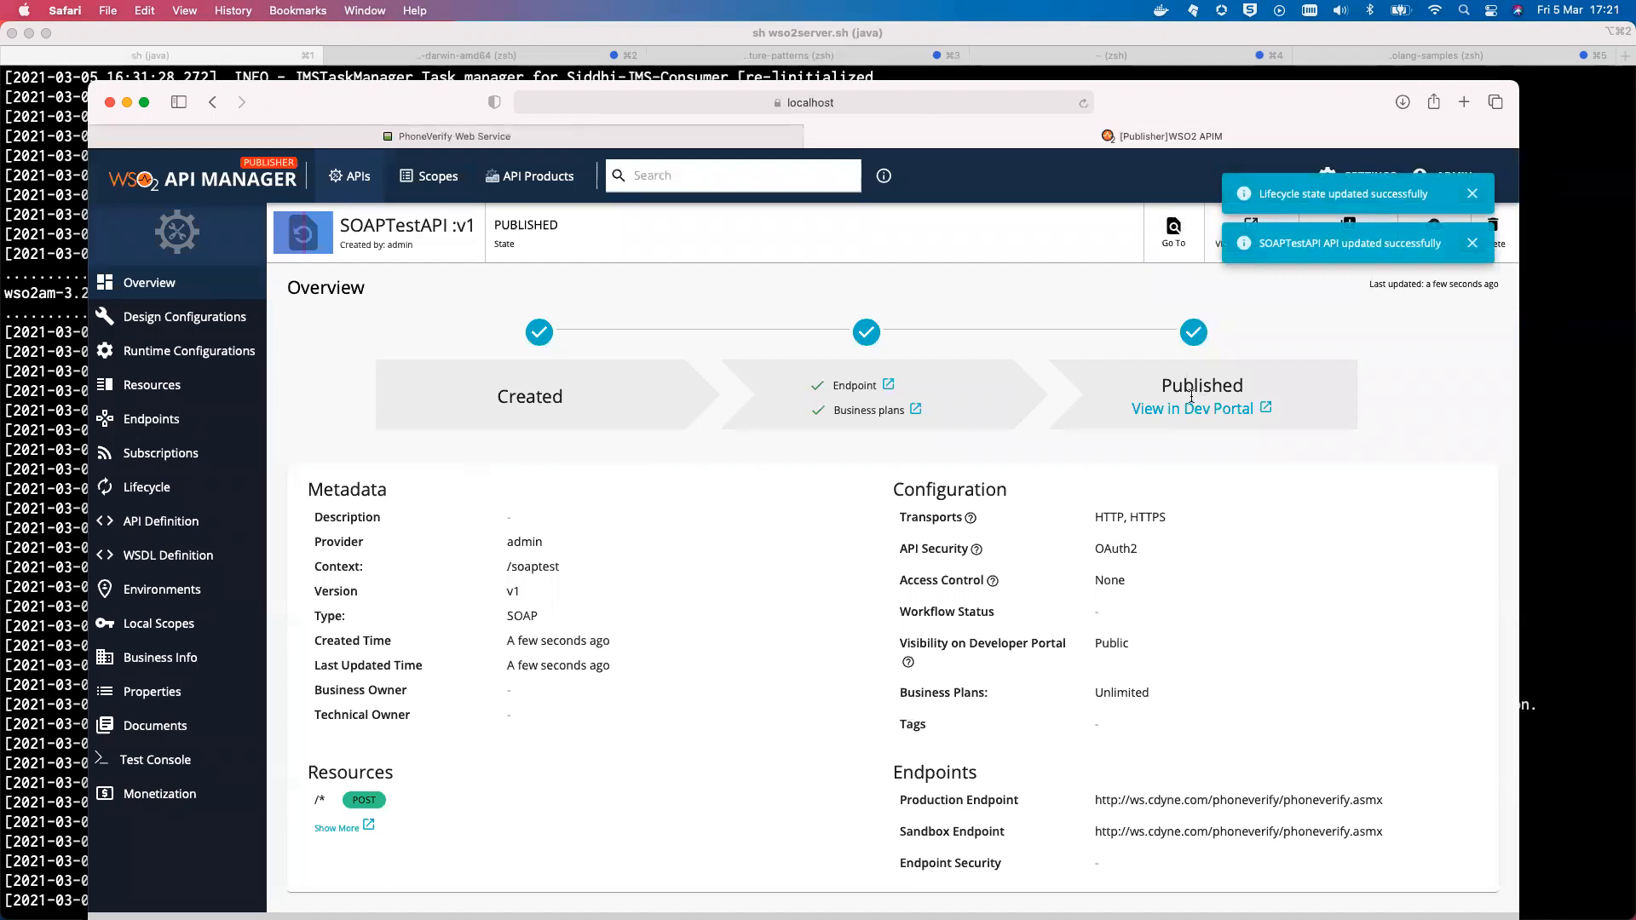
View SOAPTestAPI in the Developer Portal, showing its /soaptest/v1 overview page
{"action": "left_click", "coordinate": [1161, 411]}
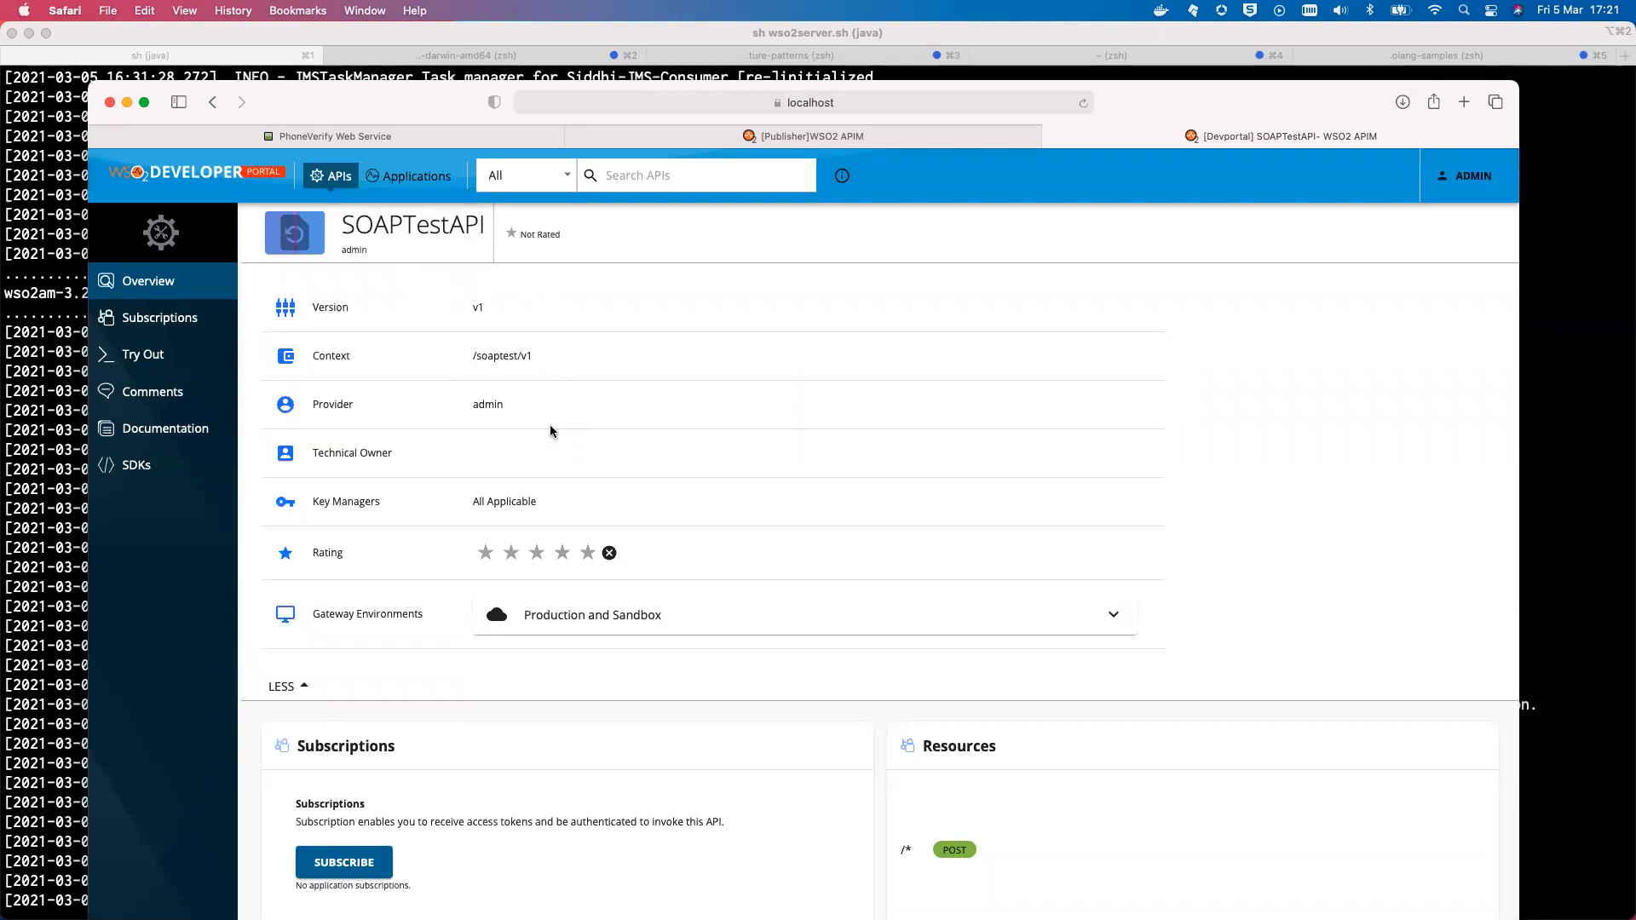
{"action": "scroll", "coordinate": [550, 431], "scroll_direction": "down", "scroll_amount": 5}
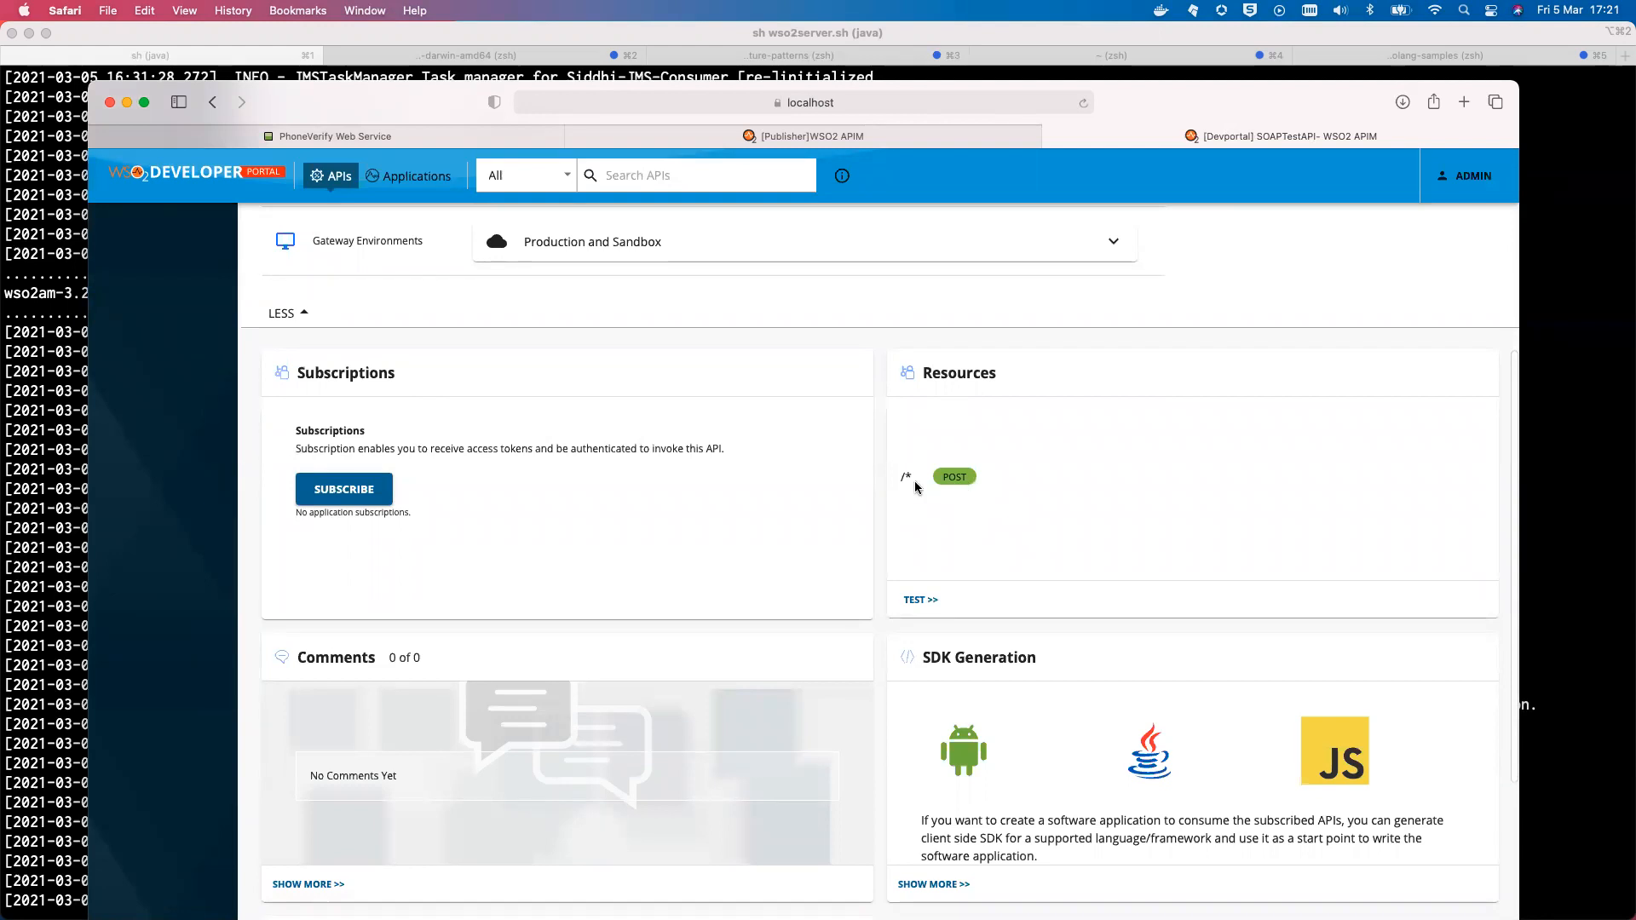
{"action": "scroll", "coordinate": [782, 449], "scroll_direction": "up", "scroll_amount": 3}
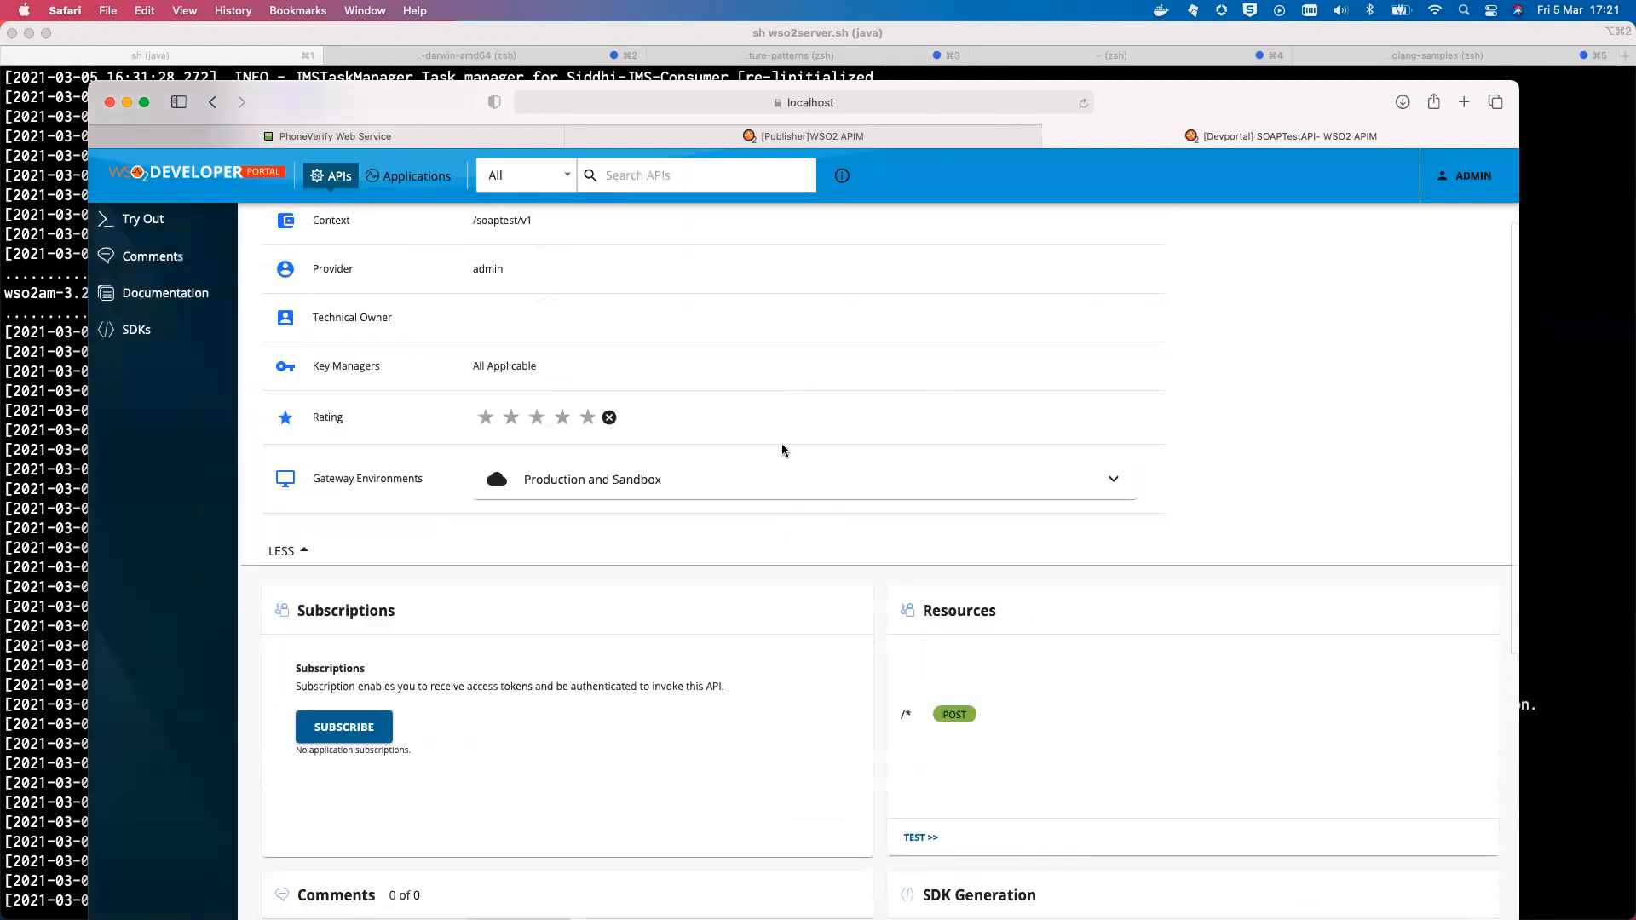
{"action": "scroll", "coordinate": [781, 449], "scroll_direction": "up", "scroll_amount": 2}
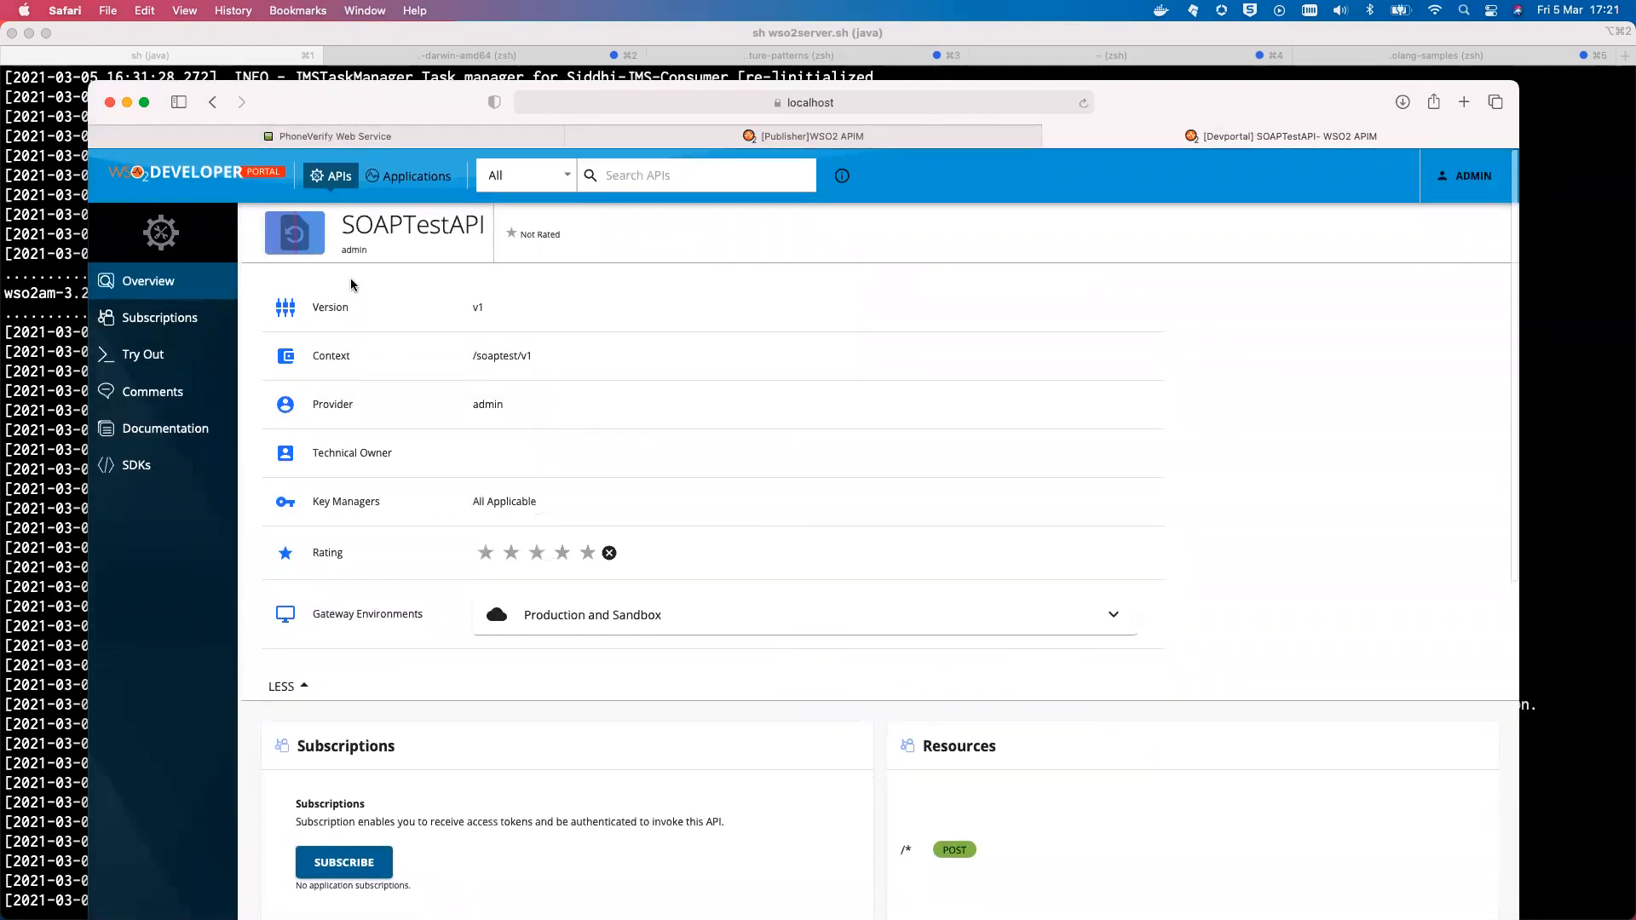
Subscribe SOAPTestAPI with DefaultApplication on the Unlimited tier
{"action": "left_click", "coordinate": [170, 320]}
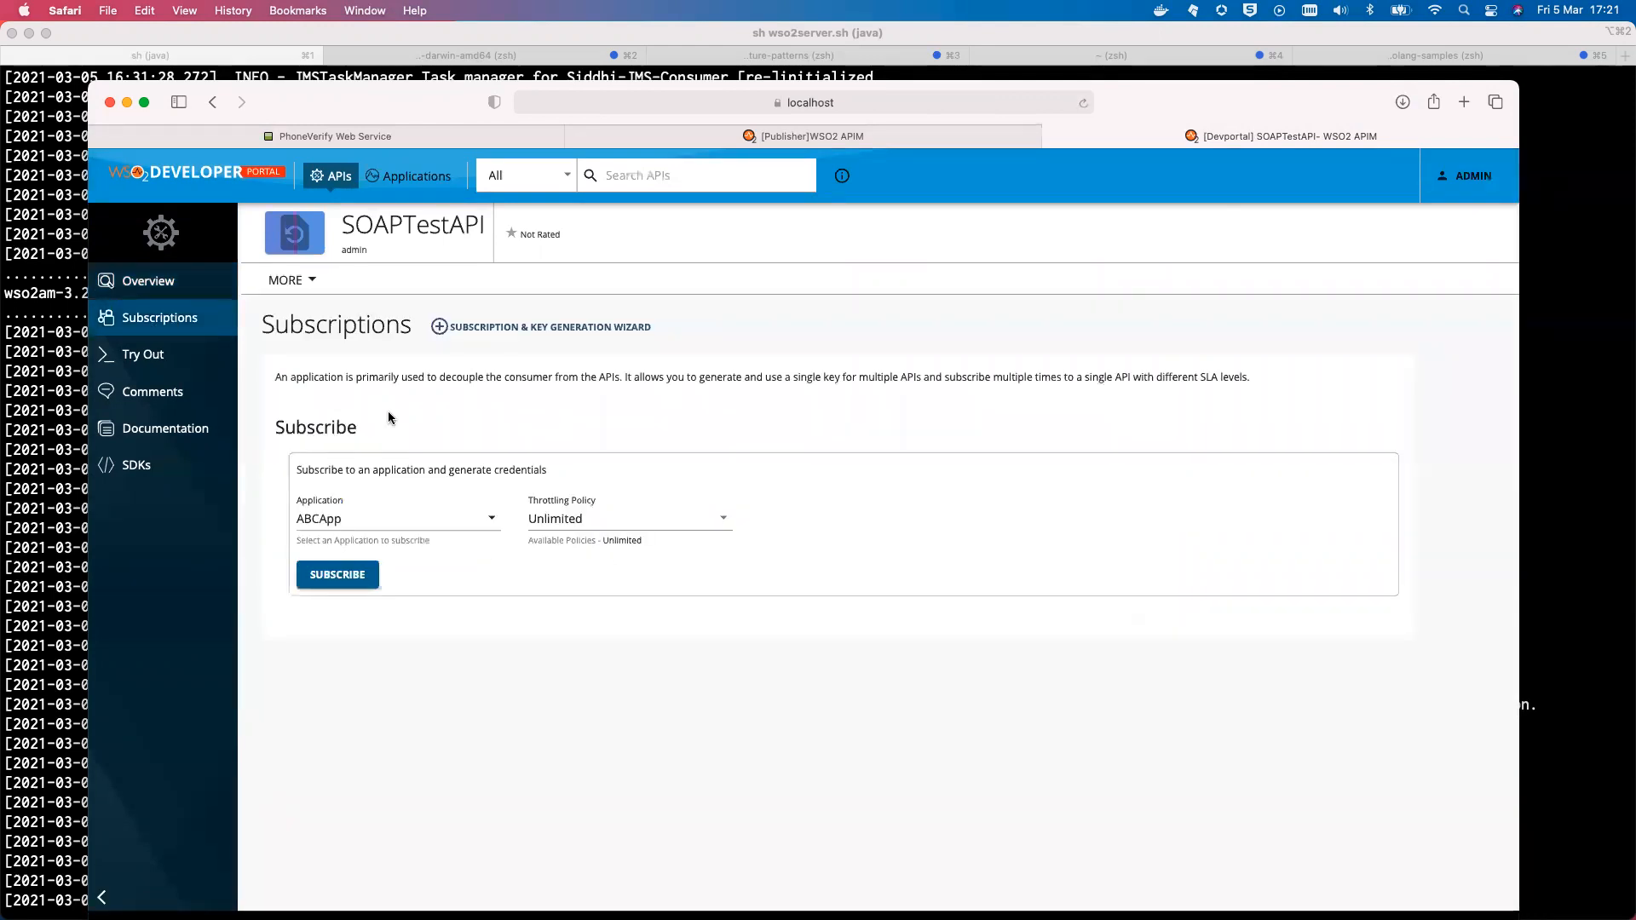
{"action": "left_click", "coordinate": [438, 515]}
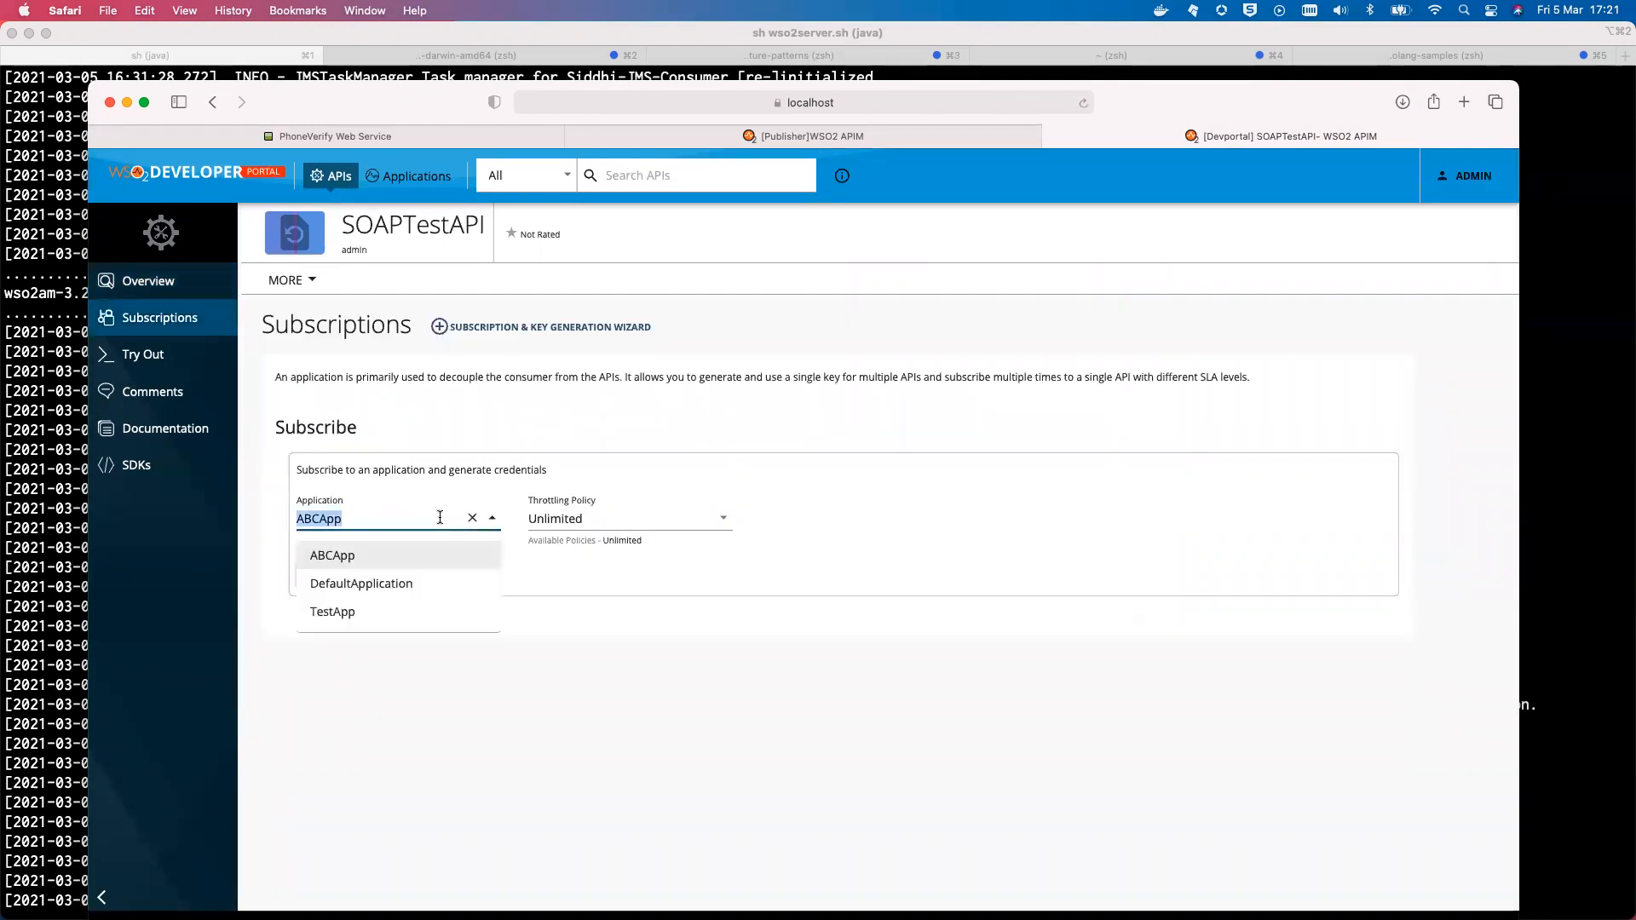
{"action": "left_click", "coordinate": [424, 586]}
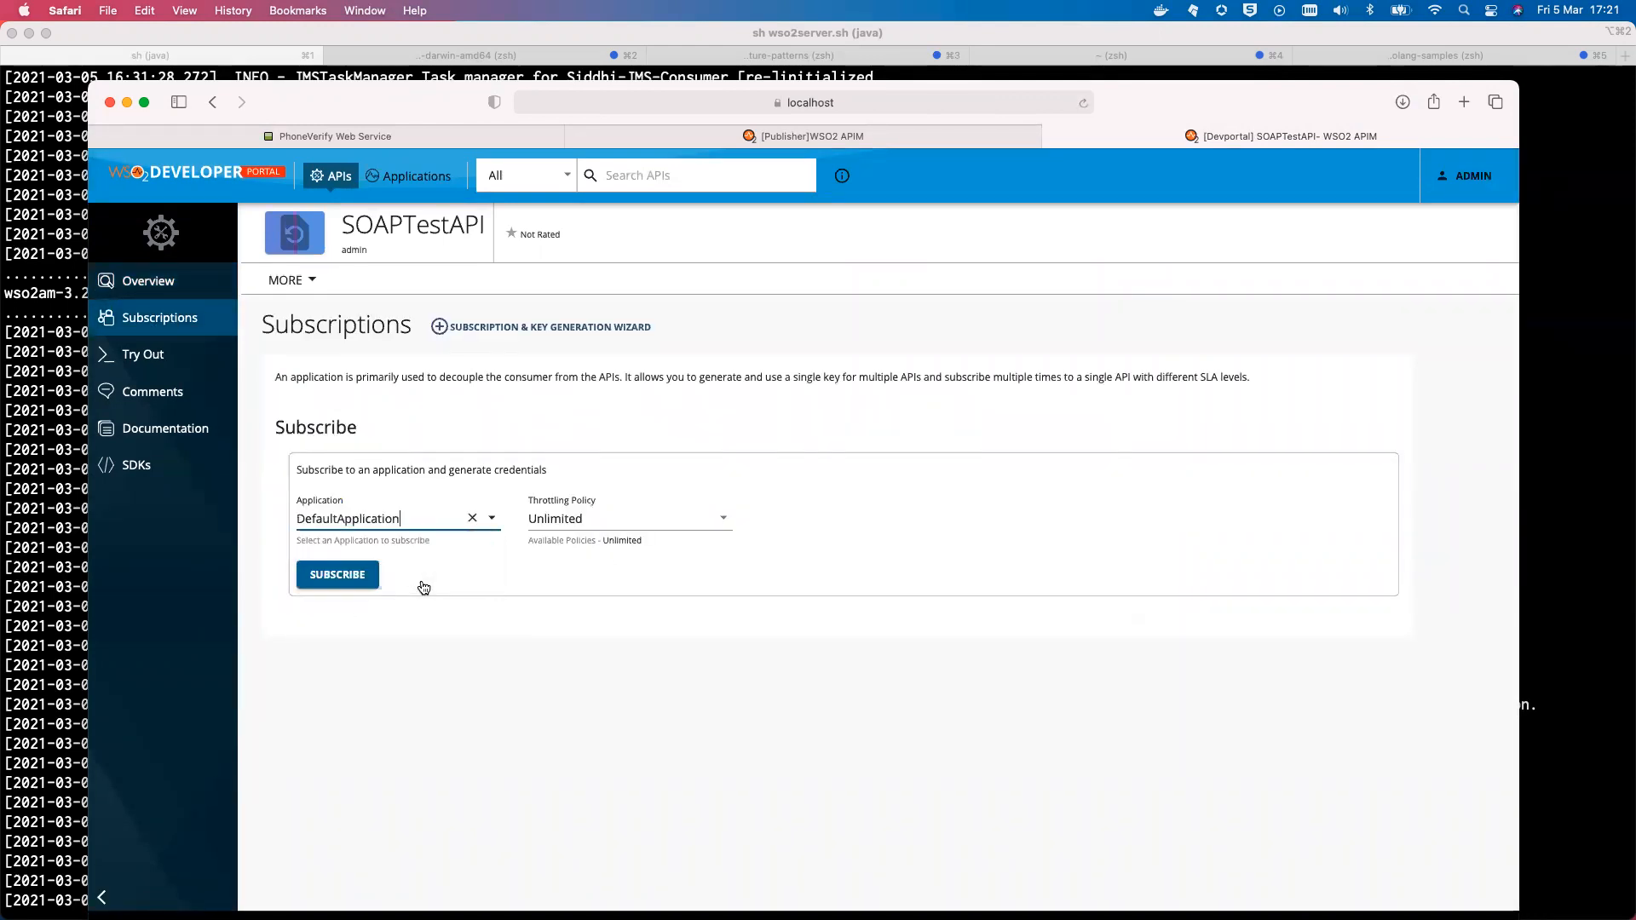
{"action": "left_click", "coordinate": [335, 578]}
{"action": "left_click", "coordinate": [335, 576]}
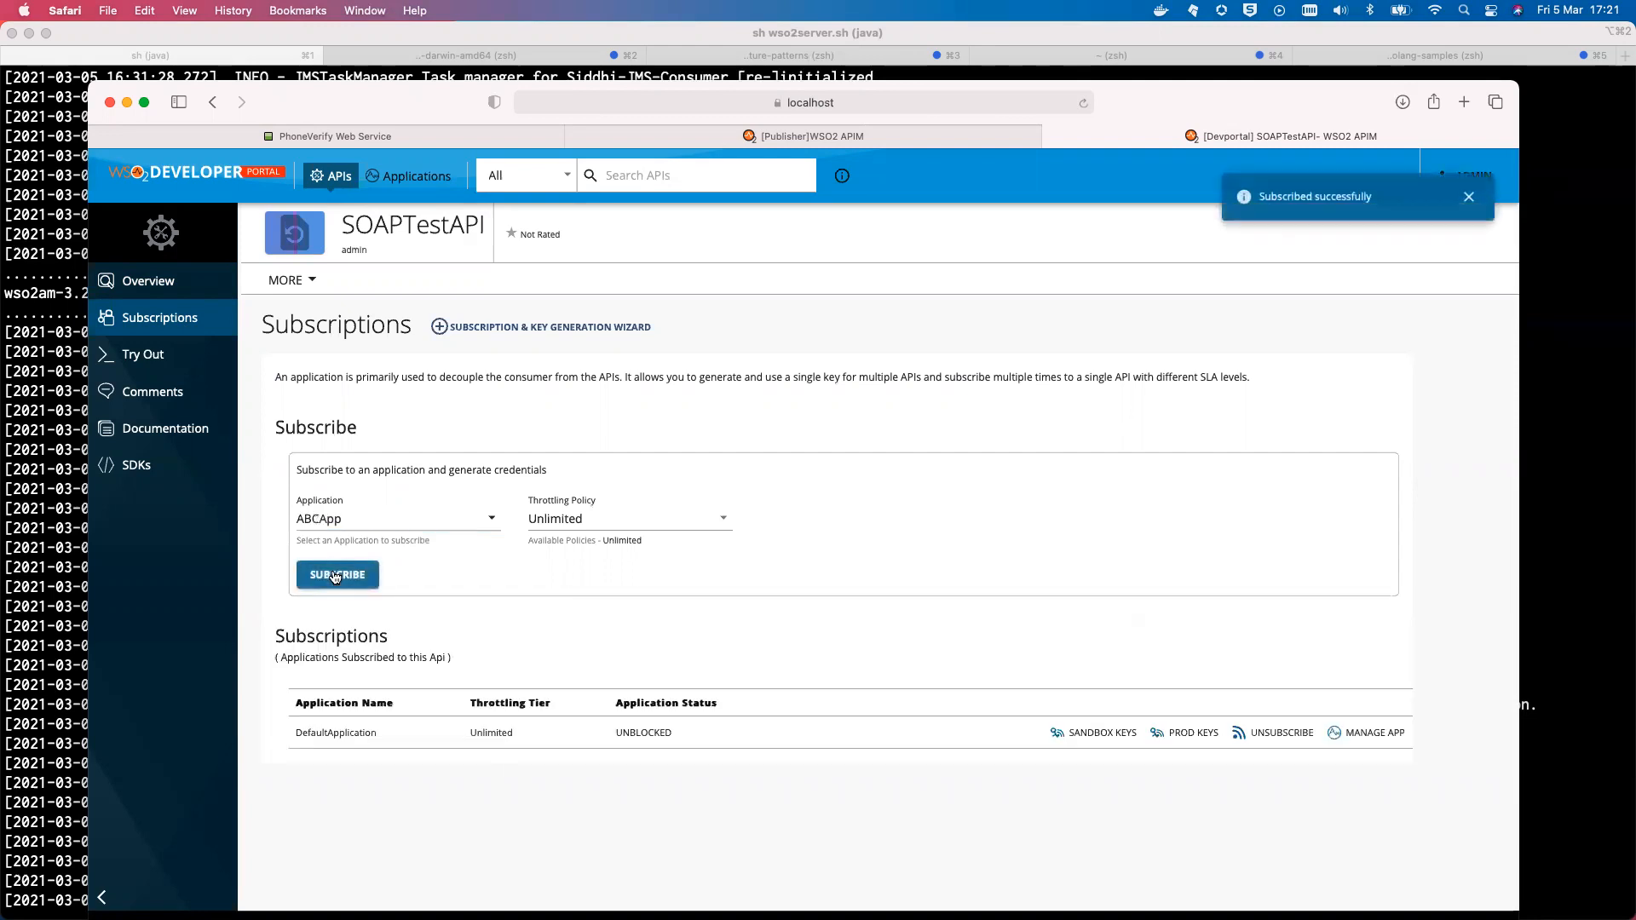
{"action": "left_click", "coordinate": [171, 358]}
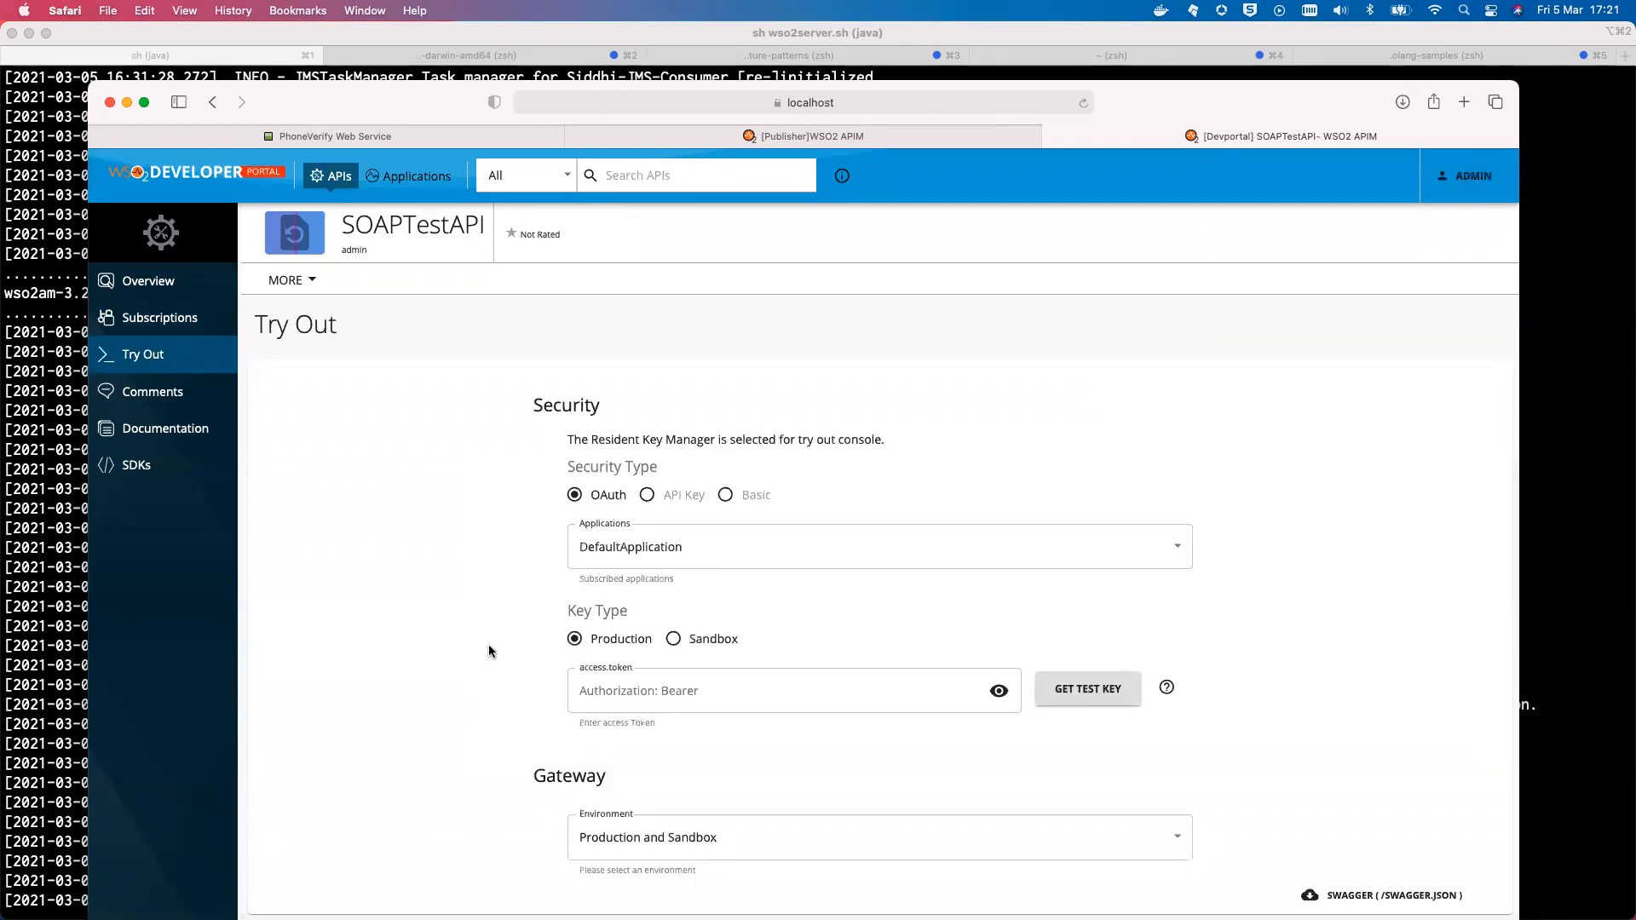
Generate a test key, expand POST /*, and enable editing of the SOAP request body
{"action": "scroll", "coordinate": [490, 646], "scroll_direction": "down", "scroll_amount": 5}
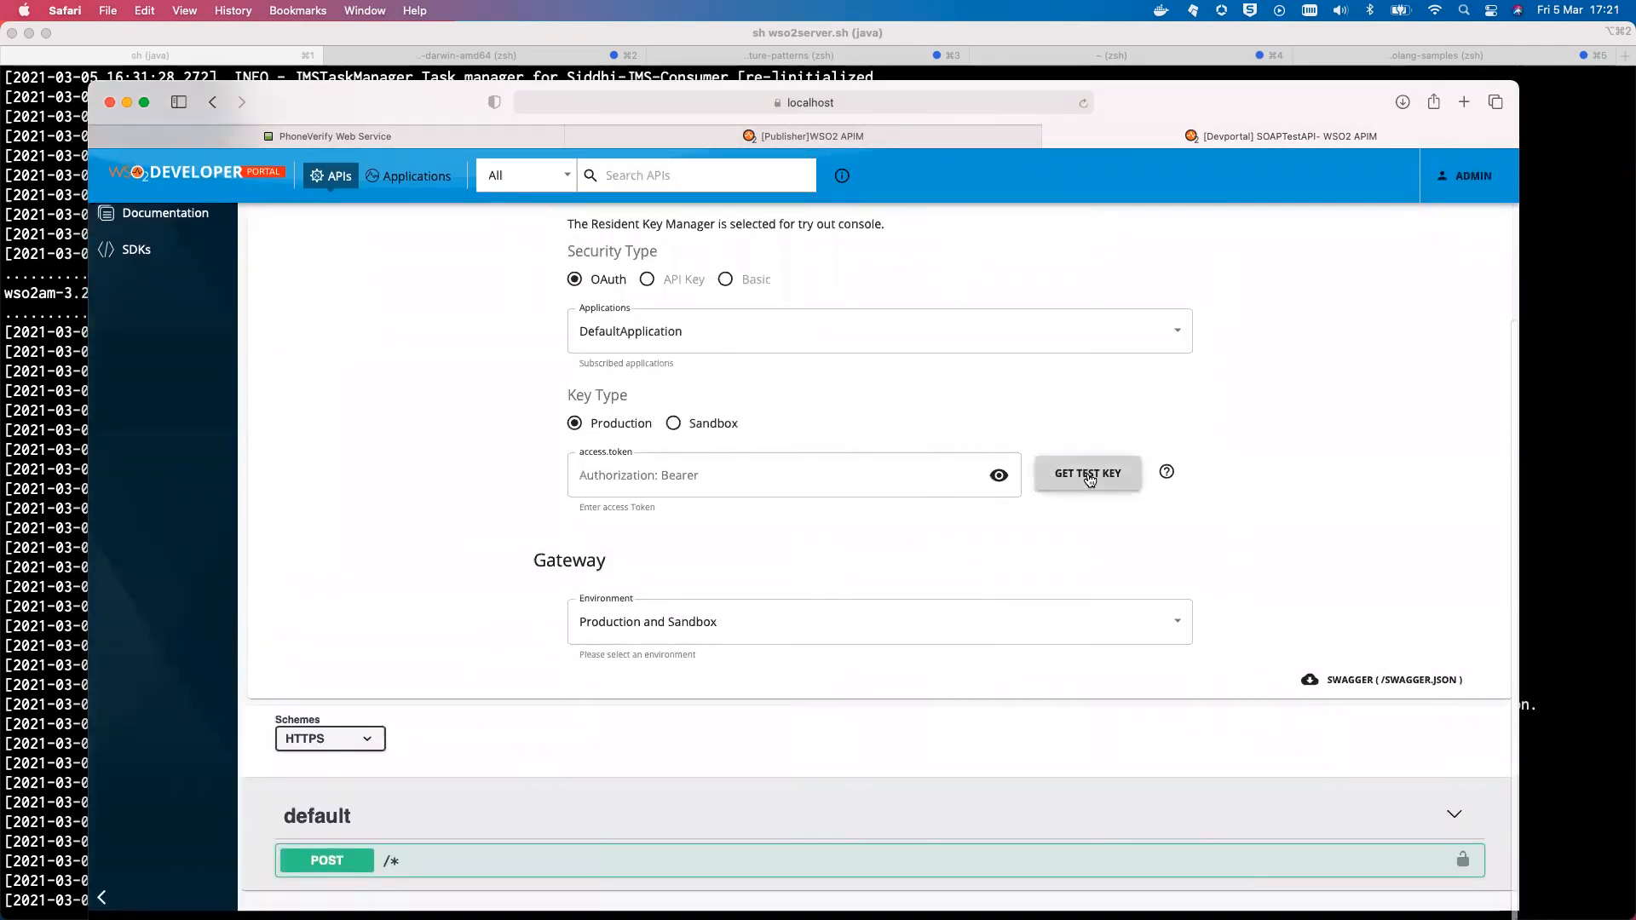
{"action": "left_click", "coordinate": [1076, 478]}
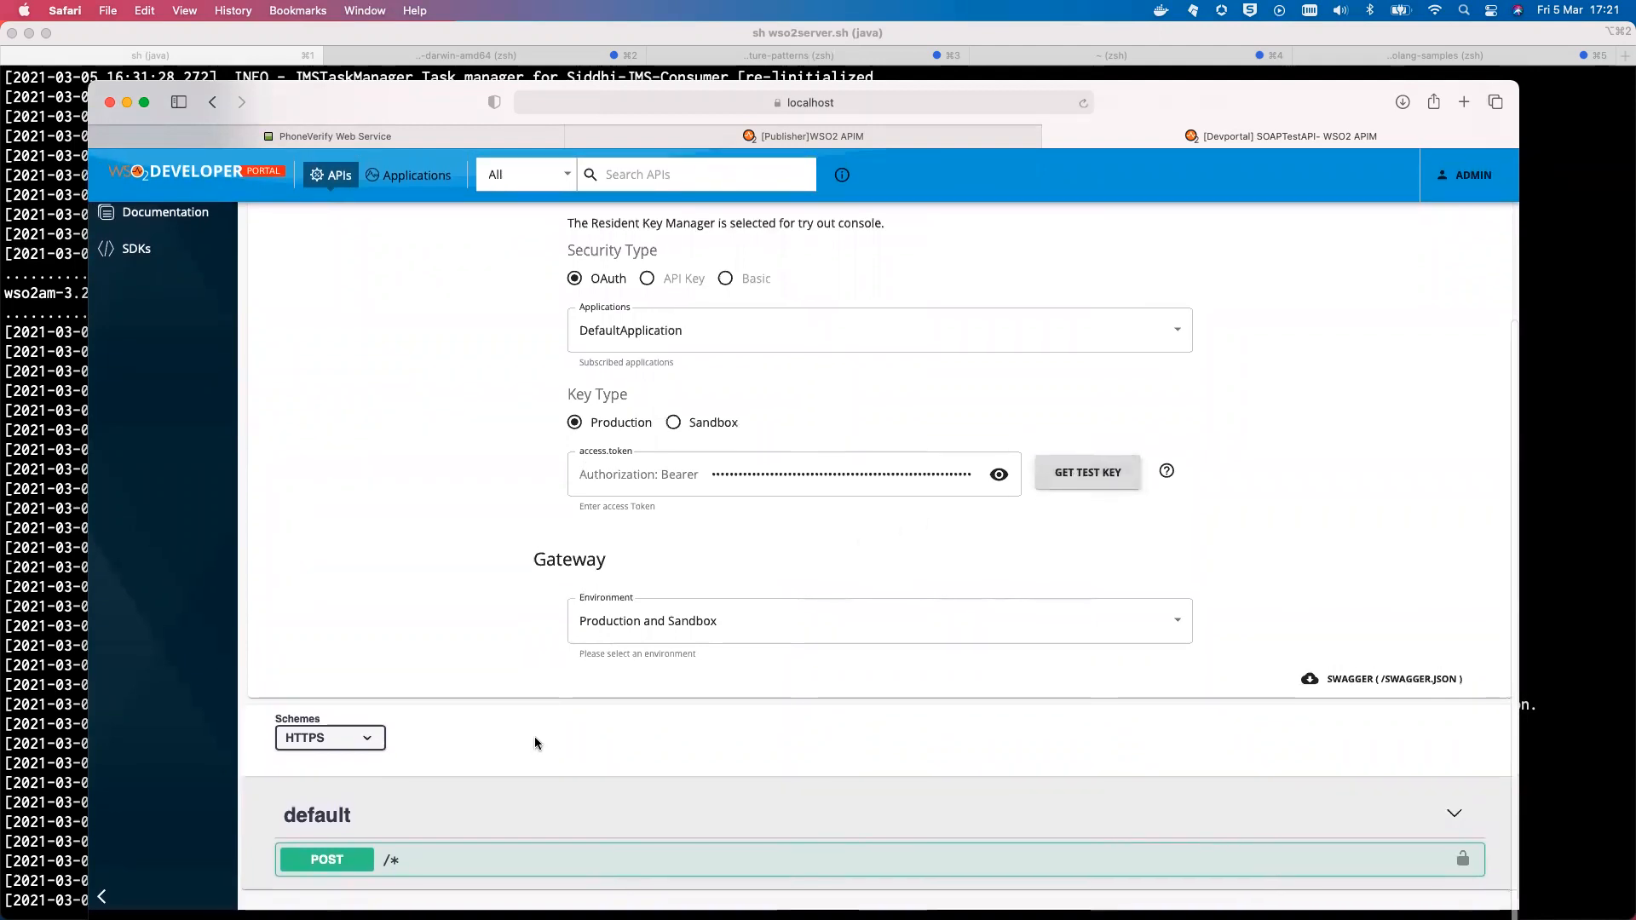
{"action": "left_click", "coordinate": [335, 861]}
{"action": "scroll", "coordinate": [610, 754], "scroll_direction": "down", "scroll_amount": 2}
{"action": "scroll", "coordinate": [610, 754], "scroll_direction": "down", "scroll_amount": 6}
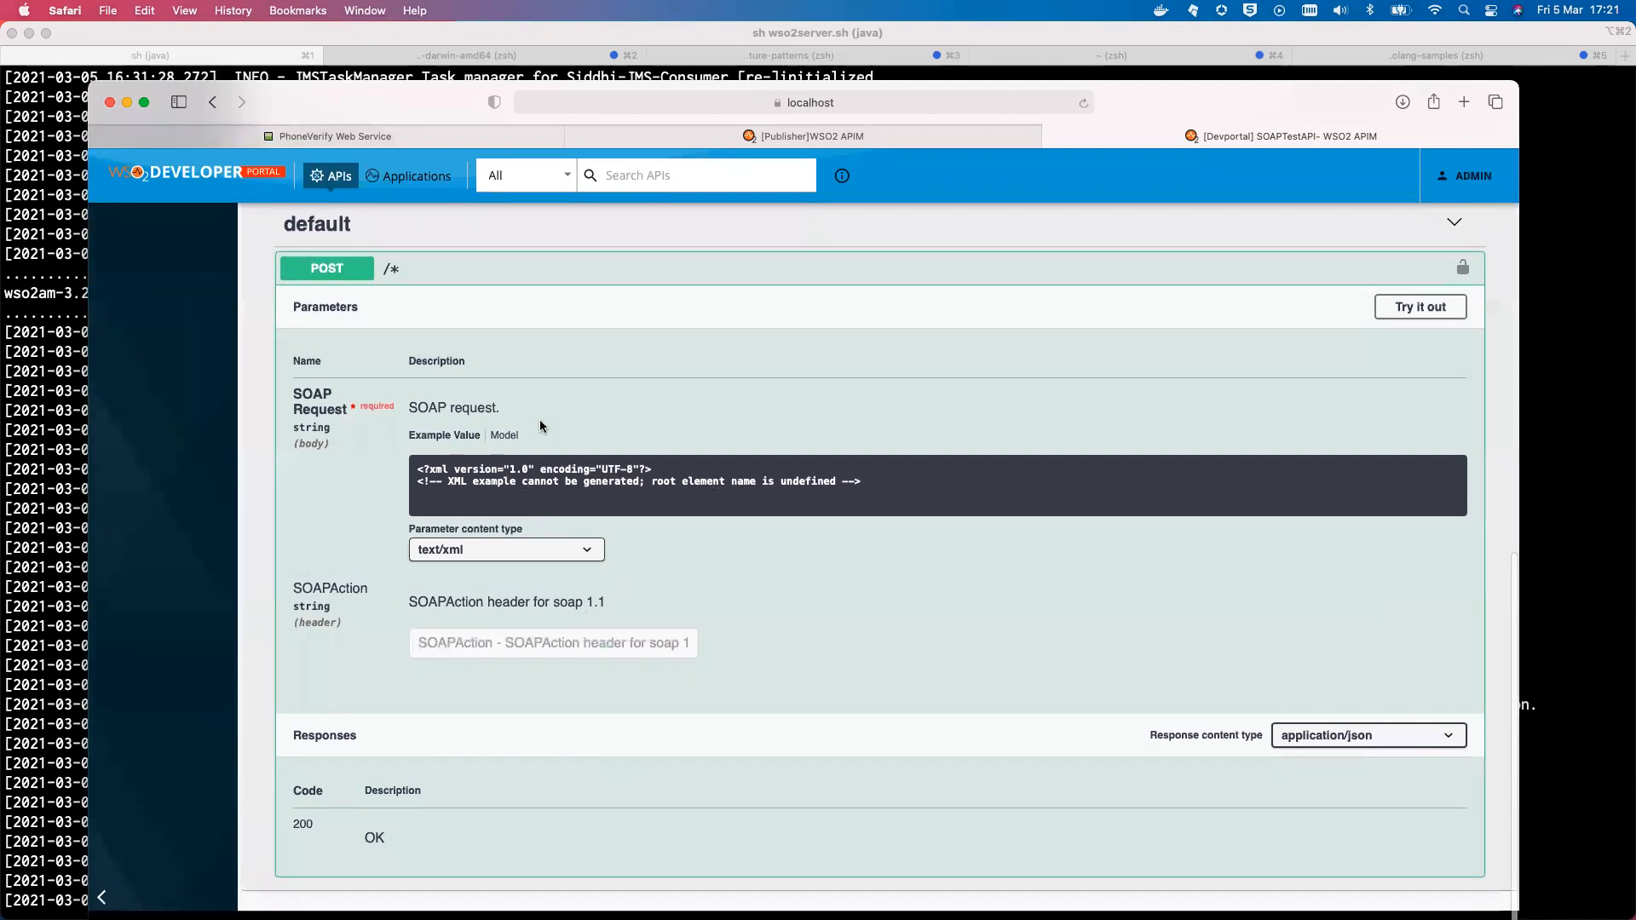
{"action": "left_click", "coordinate": [1396, 313]}
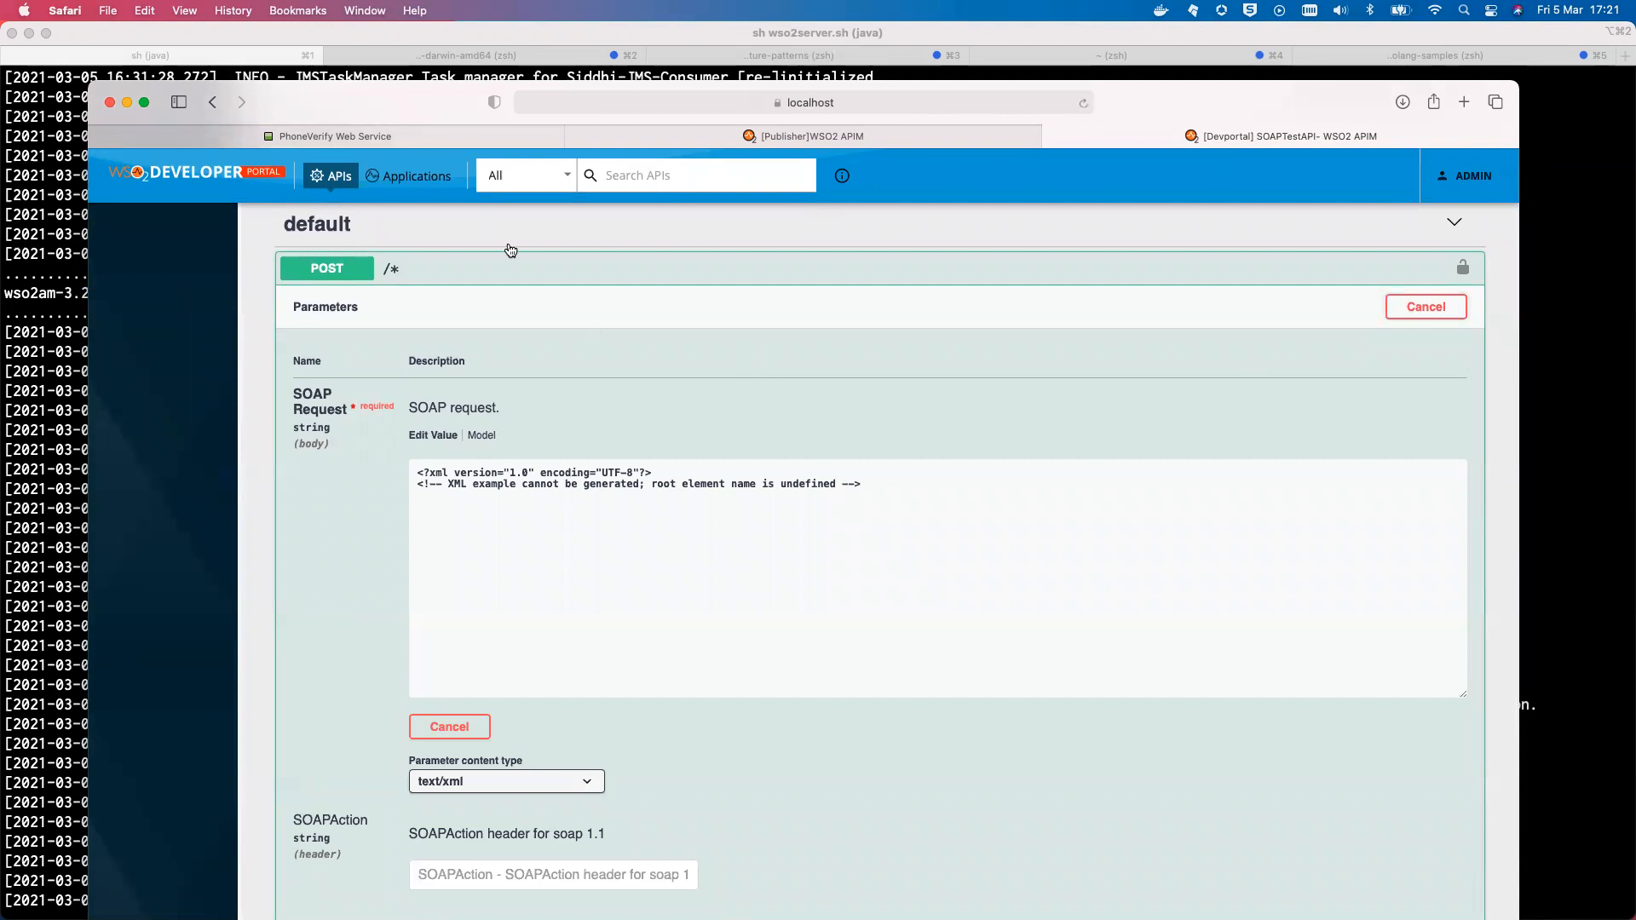
Replace the request body with the copied CheckPhoneNumber SOAP 1.1 envelope
{"action": "left_click", "coordinate": [380, 136]}
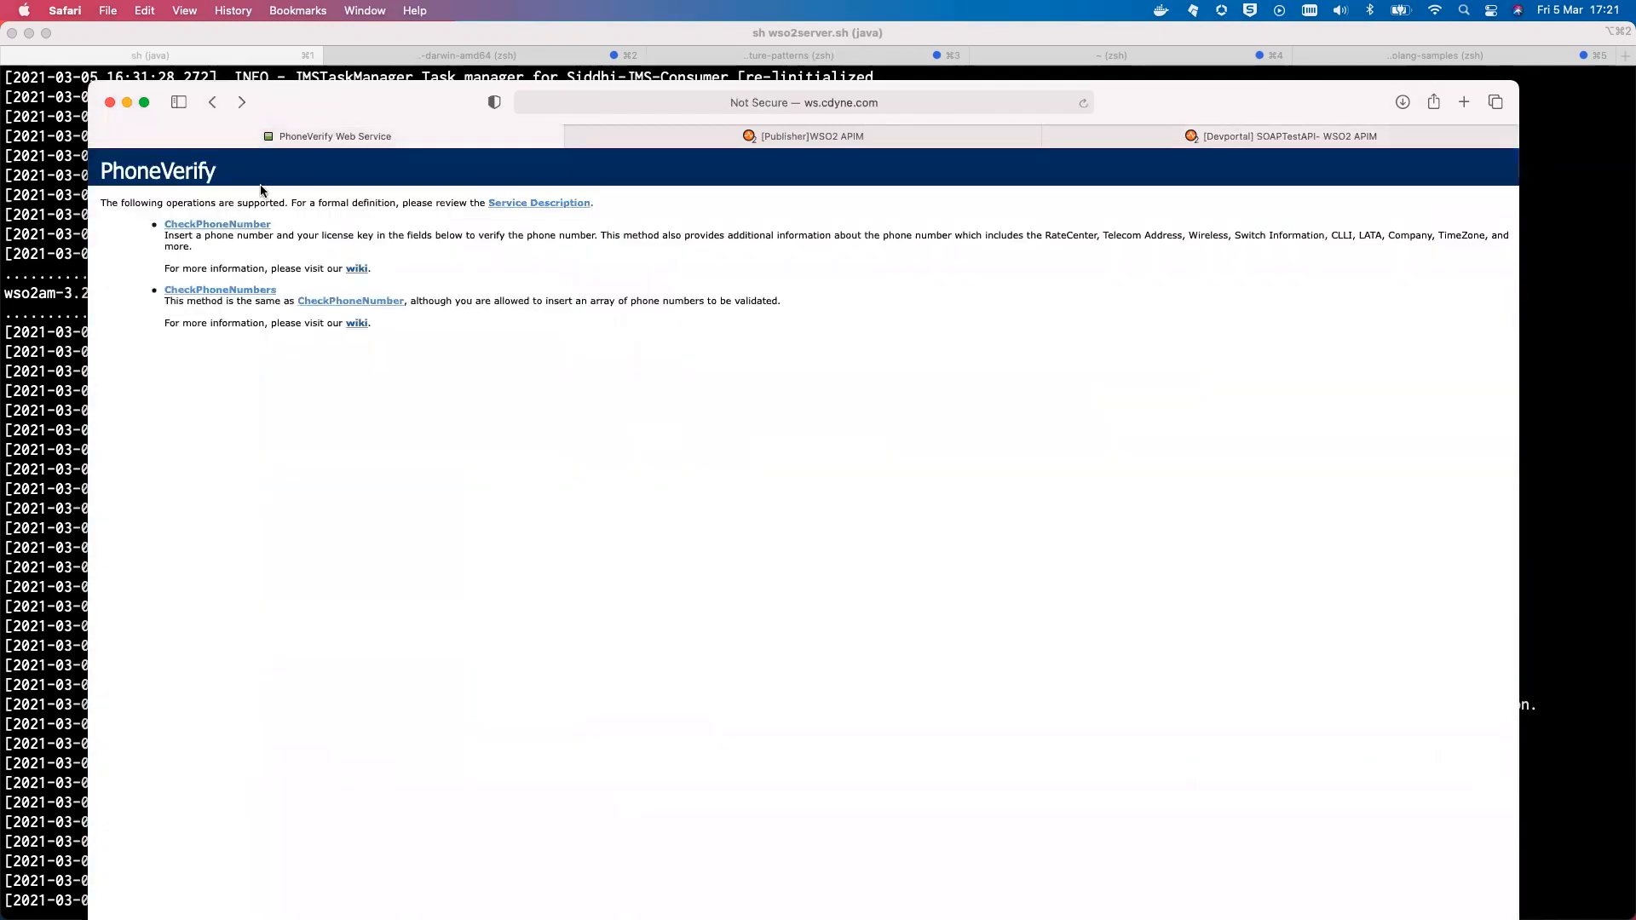
{"action": "left_click", "coordinate": [232, 226]}
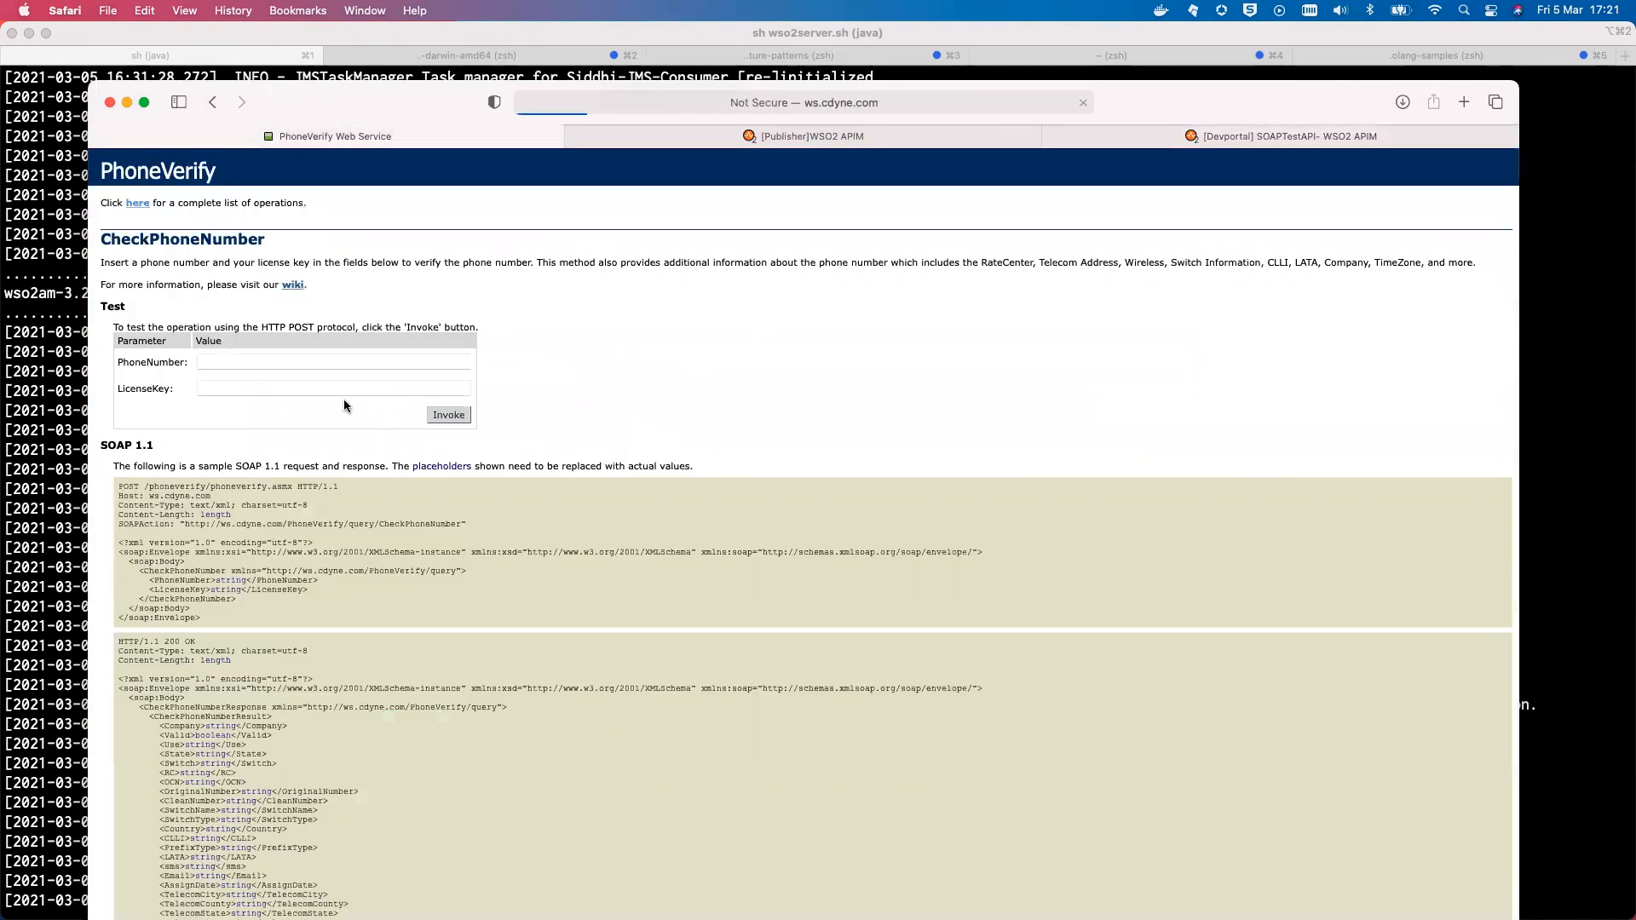
{"action": "left_click_drag", "start_coordinate": [203, 618], "coordinate": [113, 546]}
{"action": "key", "text": "super+c"}
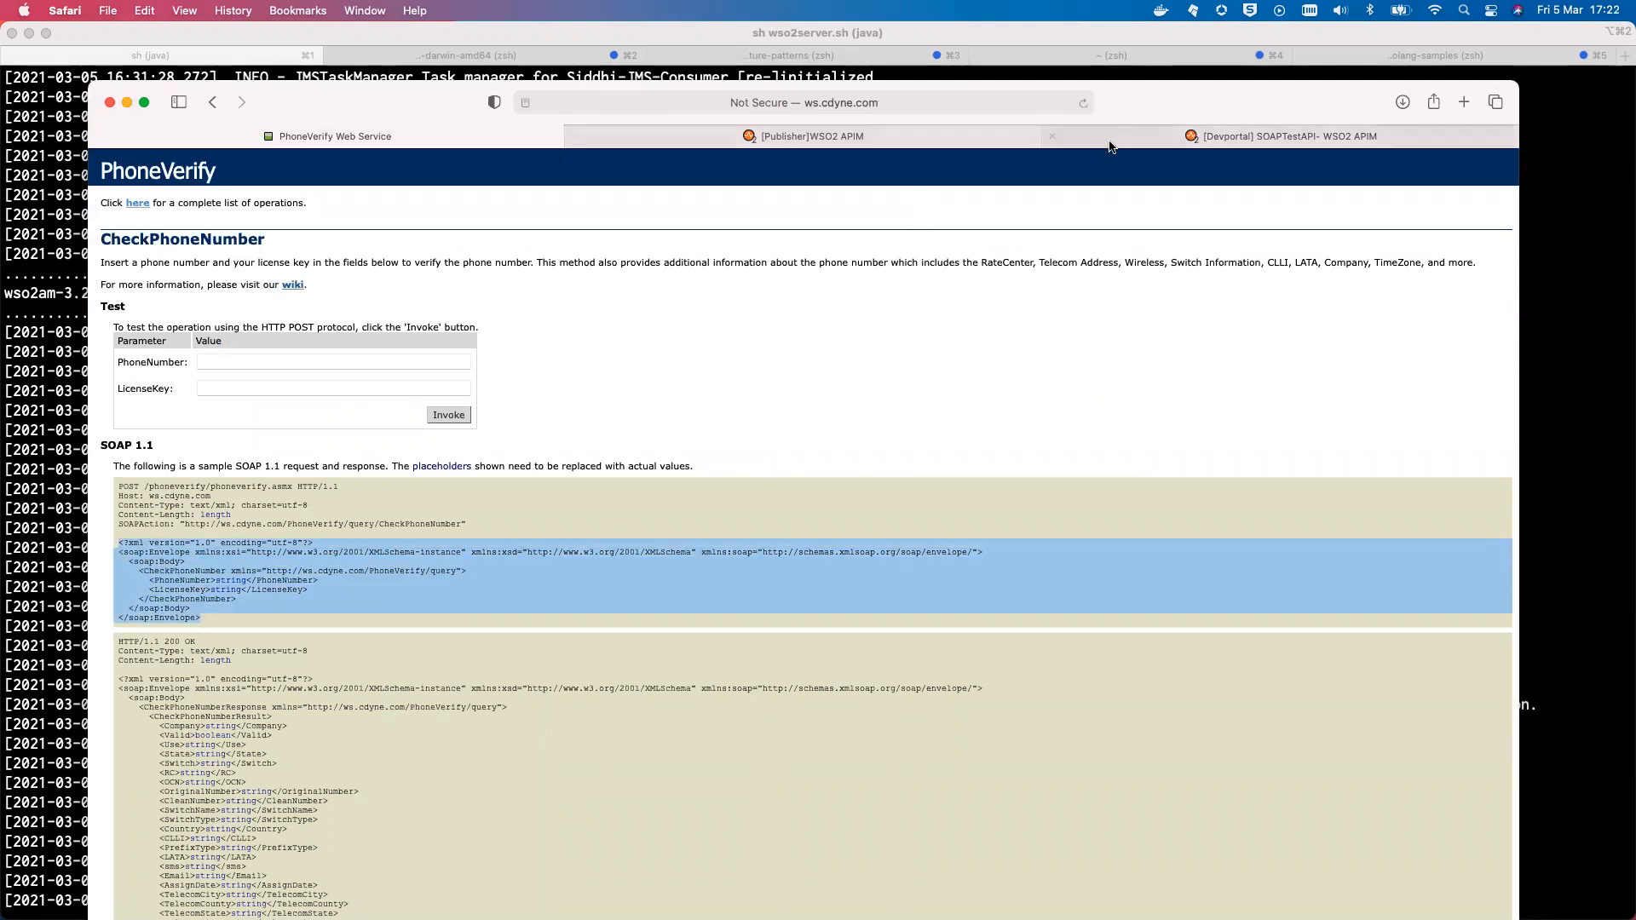
{"action": "left_click", "coordinate": [1136, 139]}
{"action": "triple_click", "coordinate": [656, 488]}
{"action": "key", "text": "super+a"}
{"action": "key", "text": "BackSpace"}
{"action": "key", "text": "super+v"}
Fill the PhoneNumber and LicenseKey placeholders with a phone number and licence key
{"action": "double_click", "coordinate": [559, 531]}
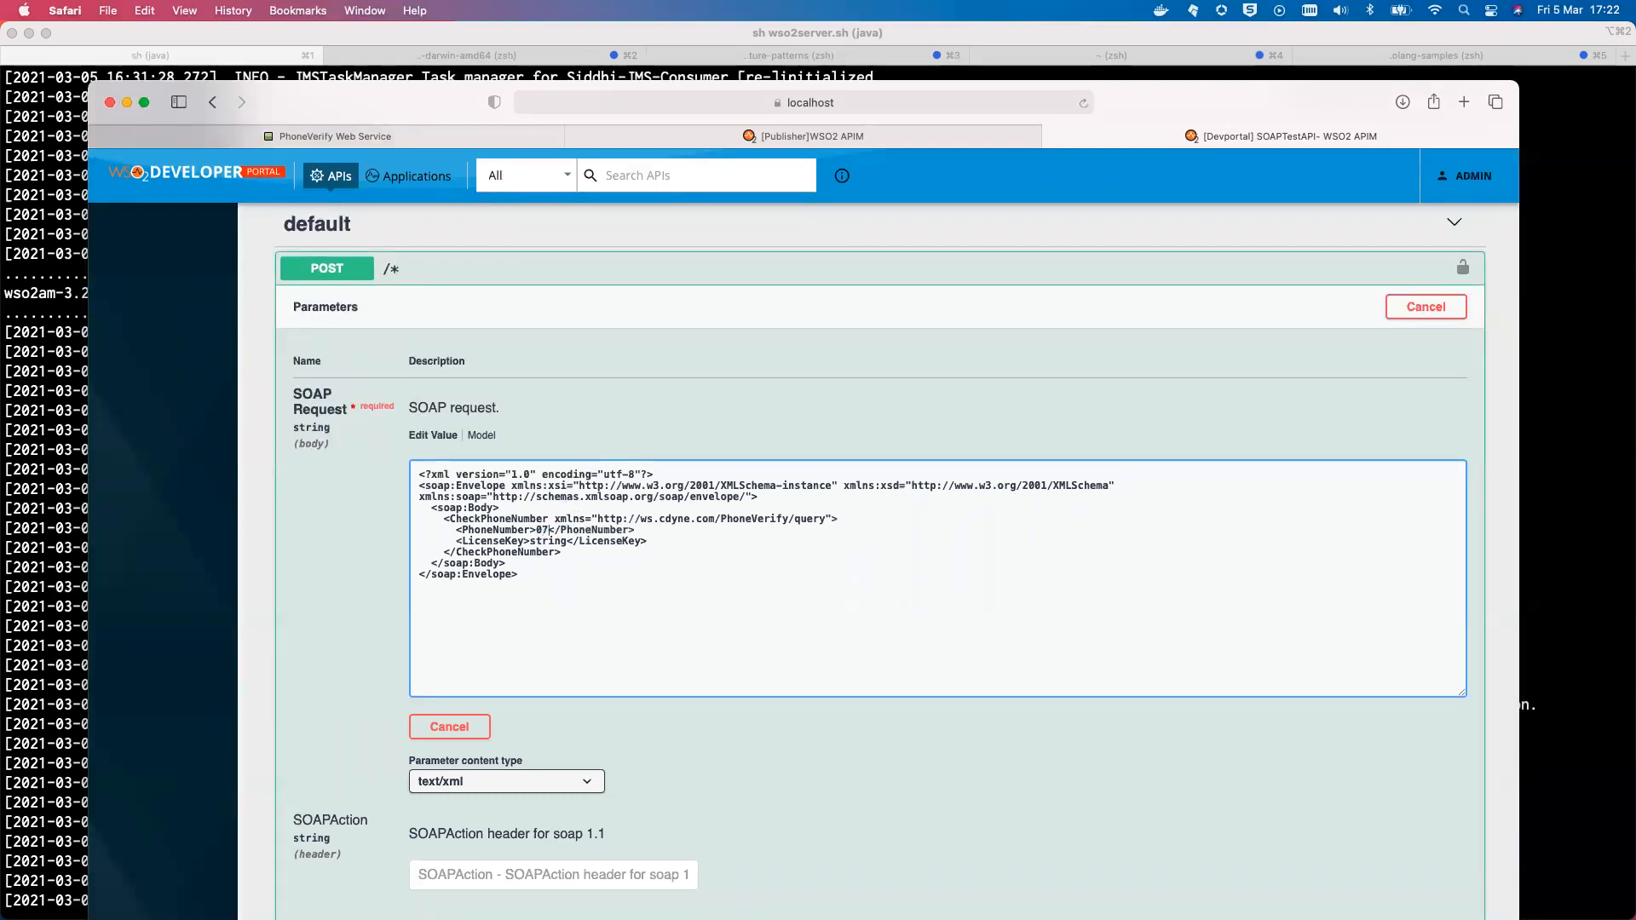
{"action": "double_click", "coordinate": [541, 542]}
{"action": "type", "text": "1"}
{"action": "scroll", "coordinate": [586, 626], "scroll_direction": "down", "scroll_amount": 3}
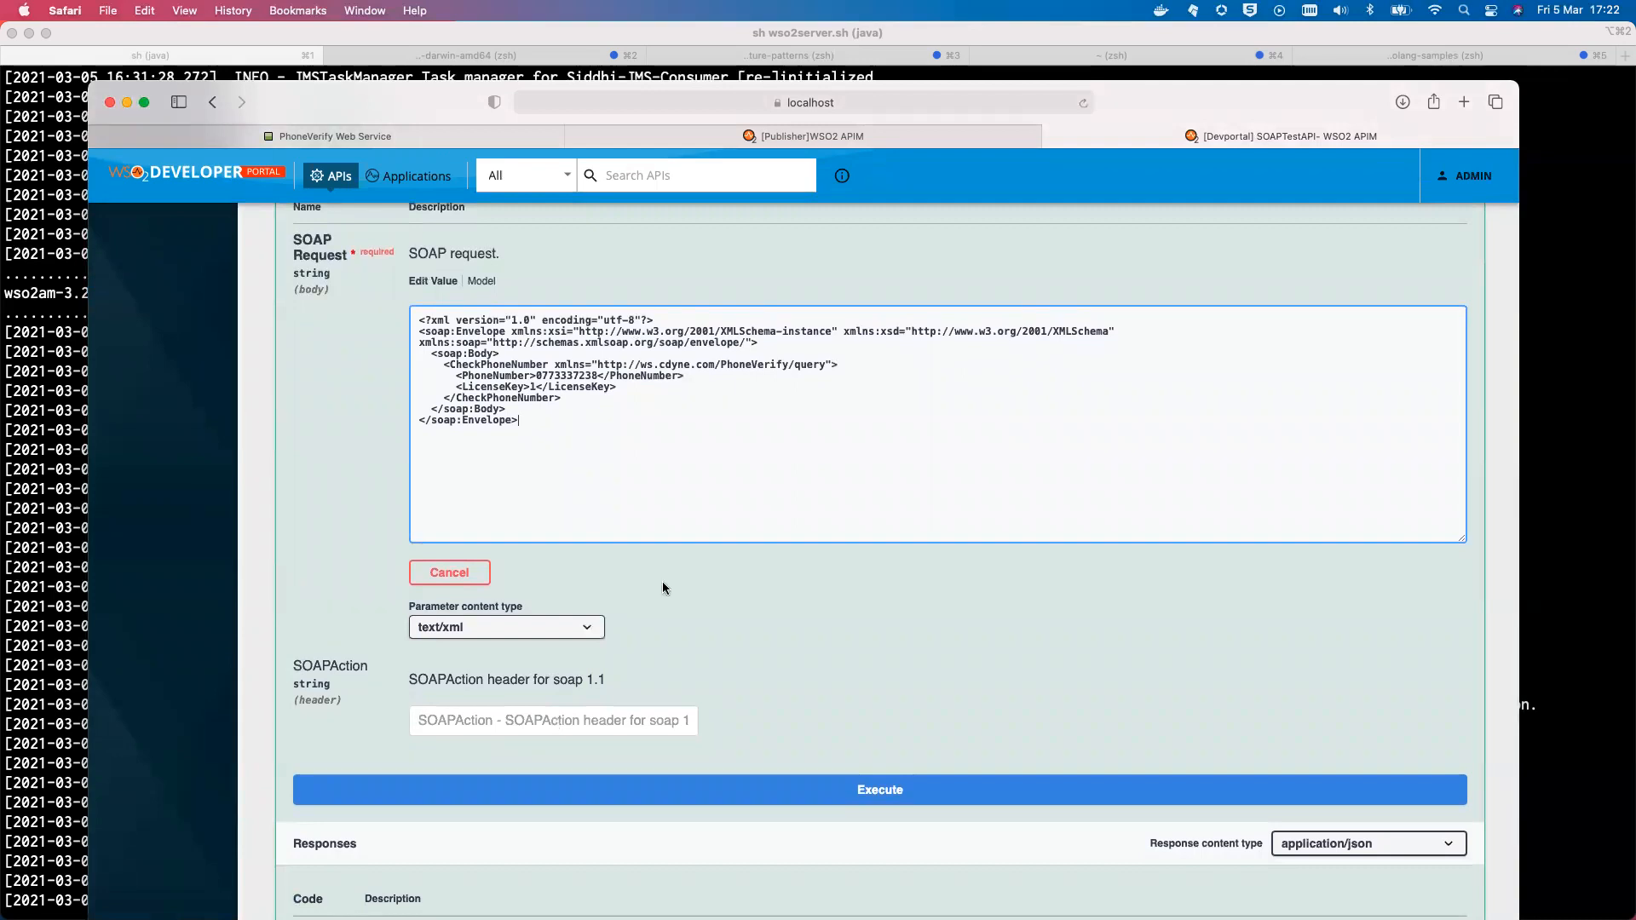
{"action": "left_click", "coordinate": [368, 138]}
Copy the CheckPhoneNumber action URL from the PhoneVerify page into the Try Out SOAPAction header
{"action": "left_click_drag", "start_coordinate": [188, 522], "coordinate": [454, 527]}
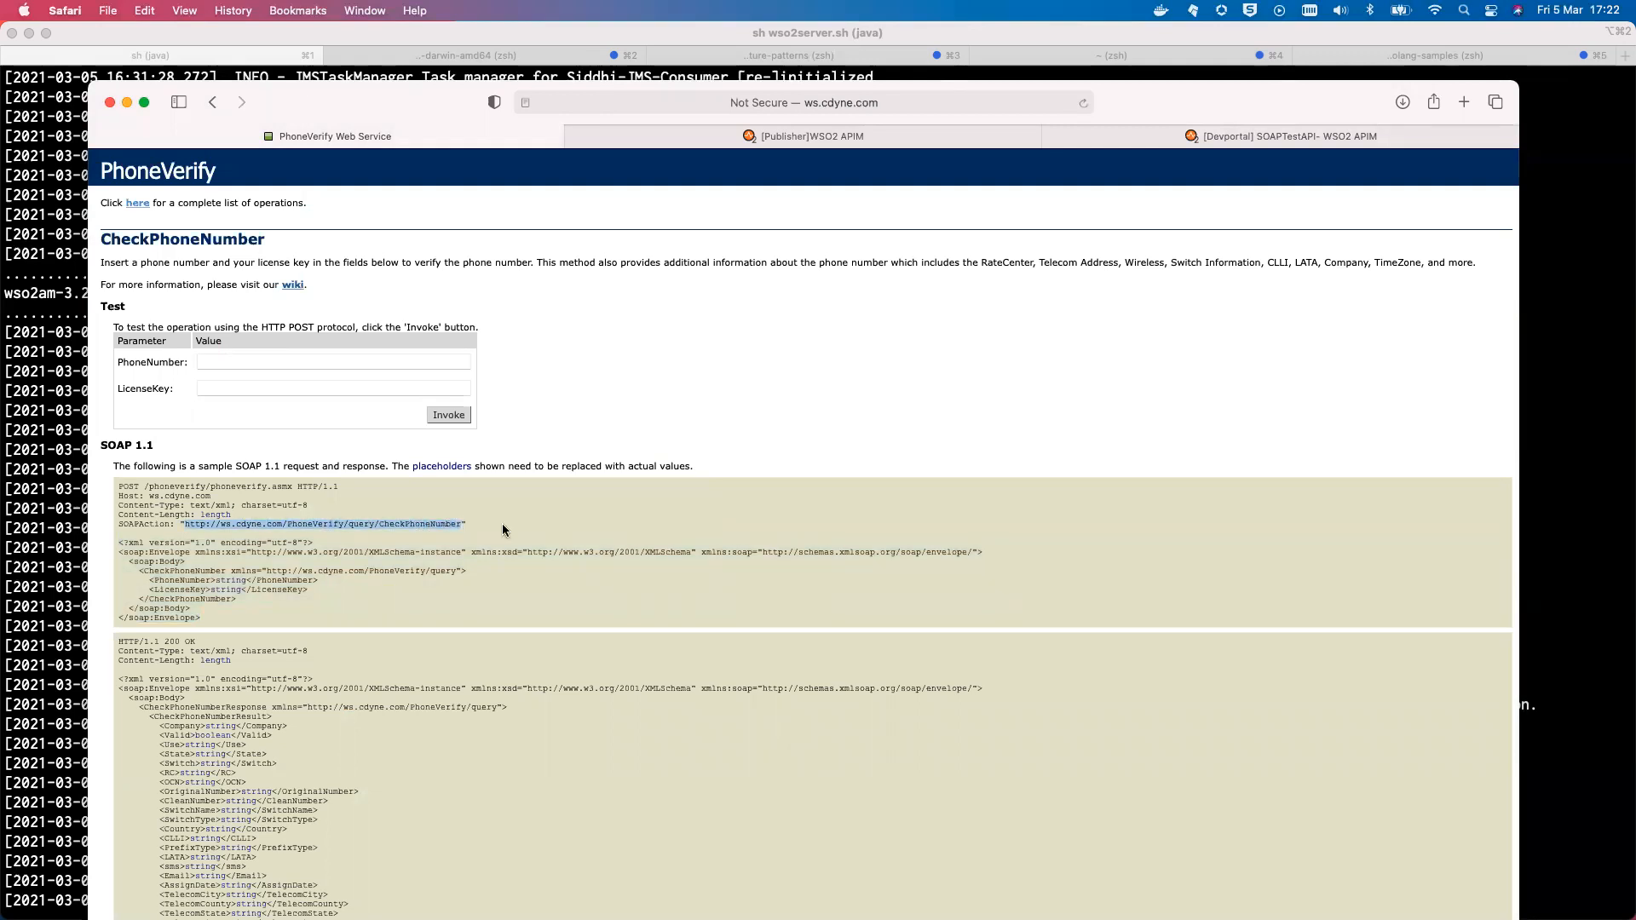
{"action": "left_click", "coordinate": [1126, 144]}
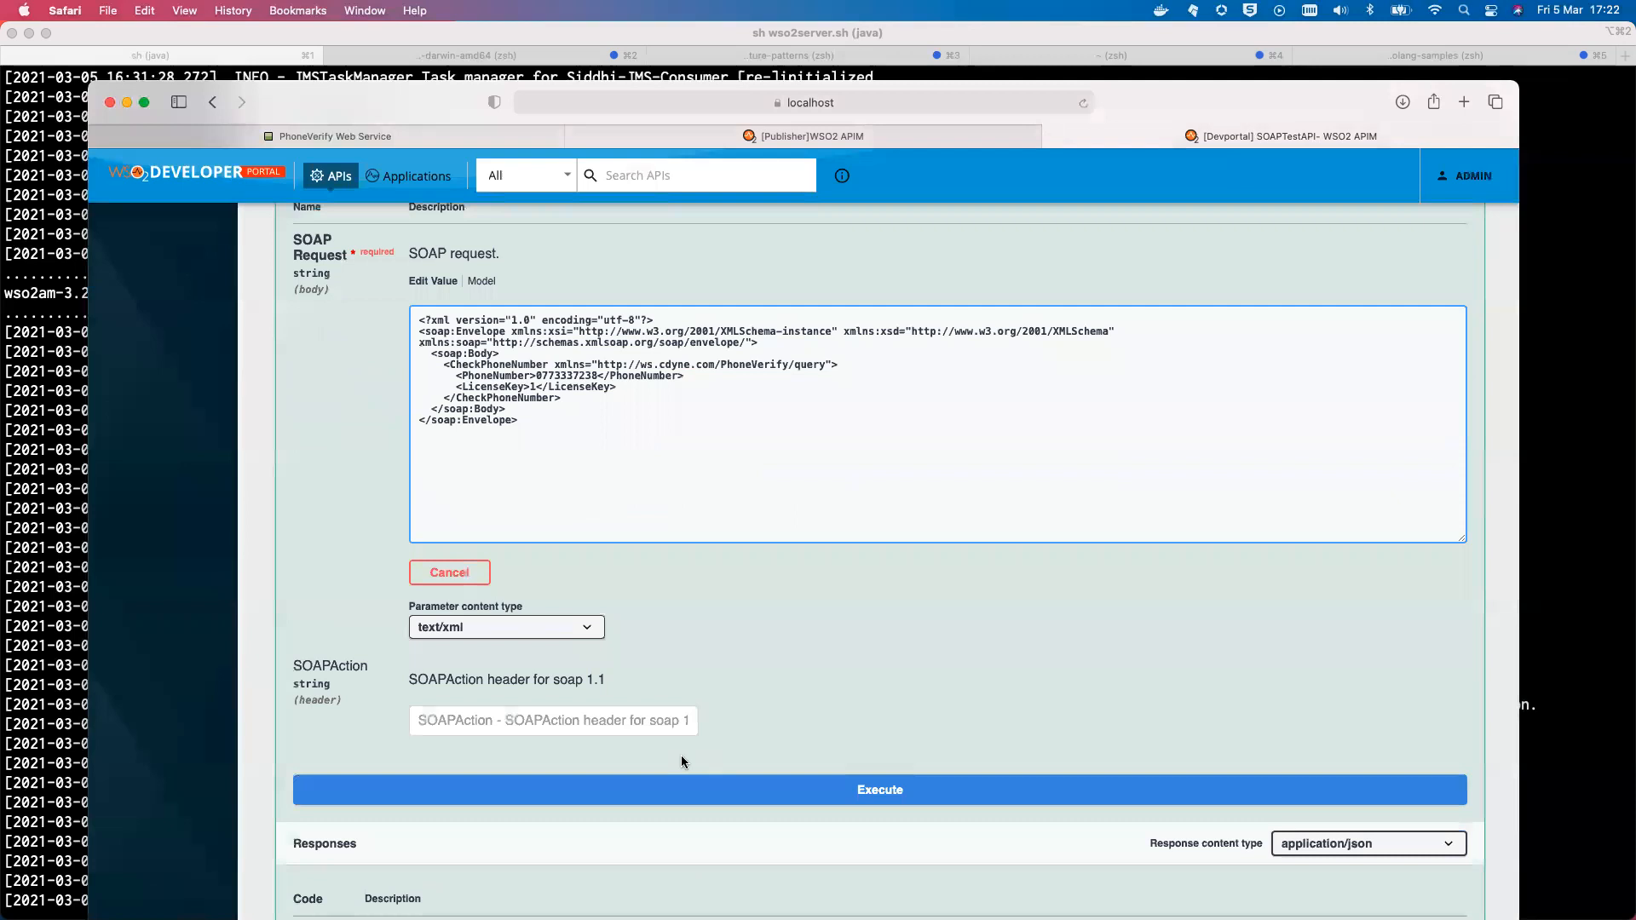
{"action": "left_click", "coordinate": [591, 725]}
{"action": "key", "text": "super+v"}
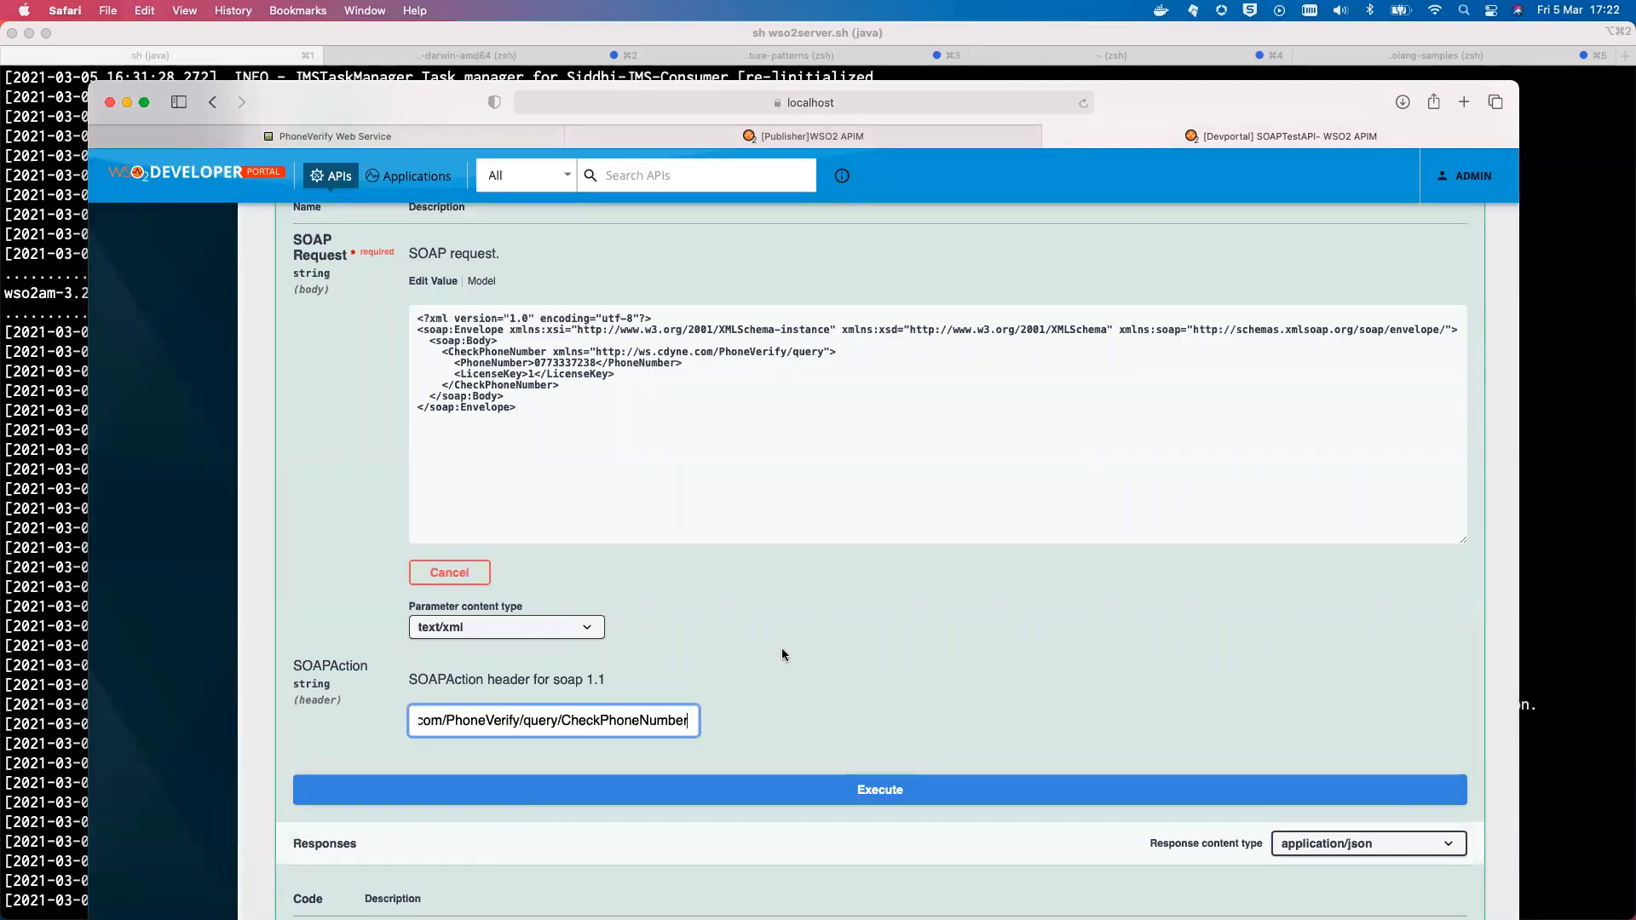
Execute the SOAP request and review the 200 CheckPhoneNumberResponse body
{"action": "scroll", "coordinate": [767, 640], "scroll_direction": "down", "scroll_amount": 3}
{"action": "left_click", "coordinate": [748, 682]}
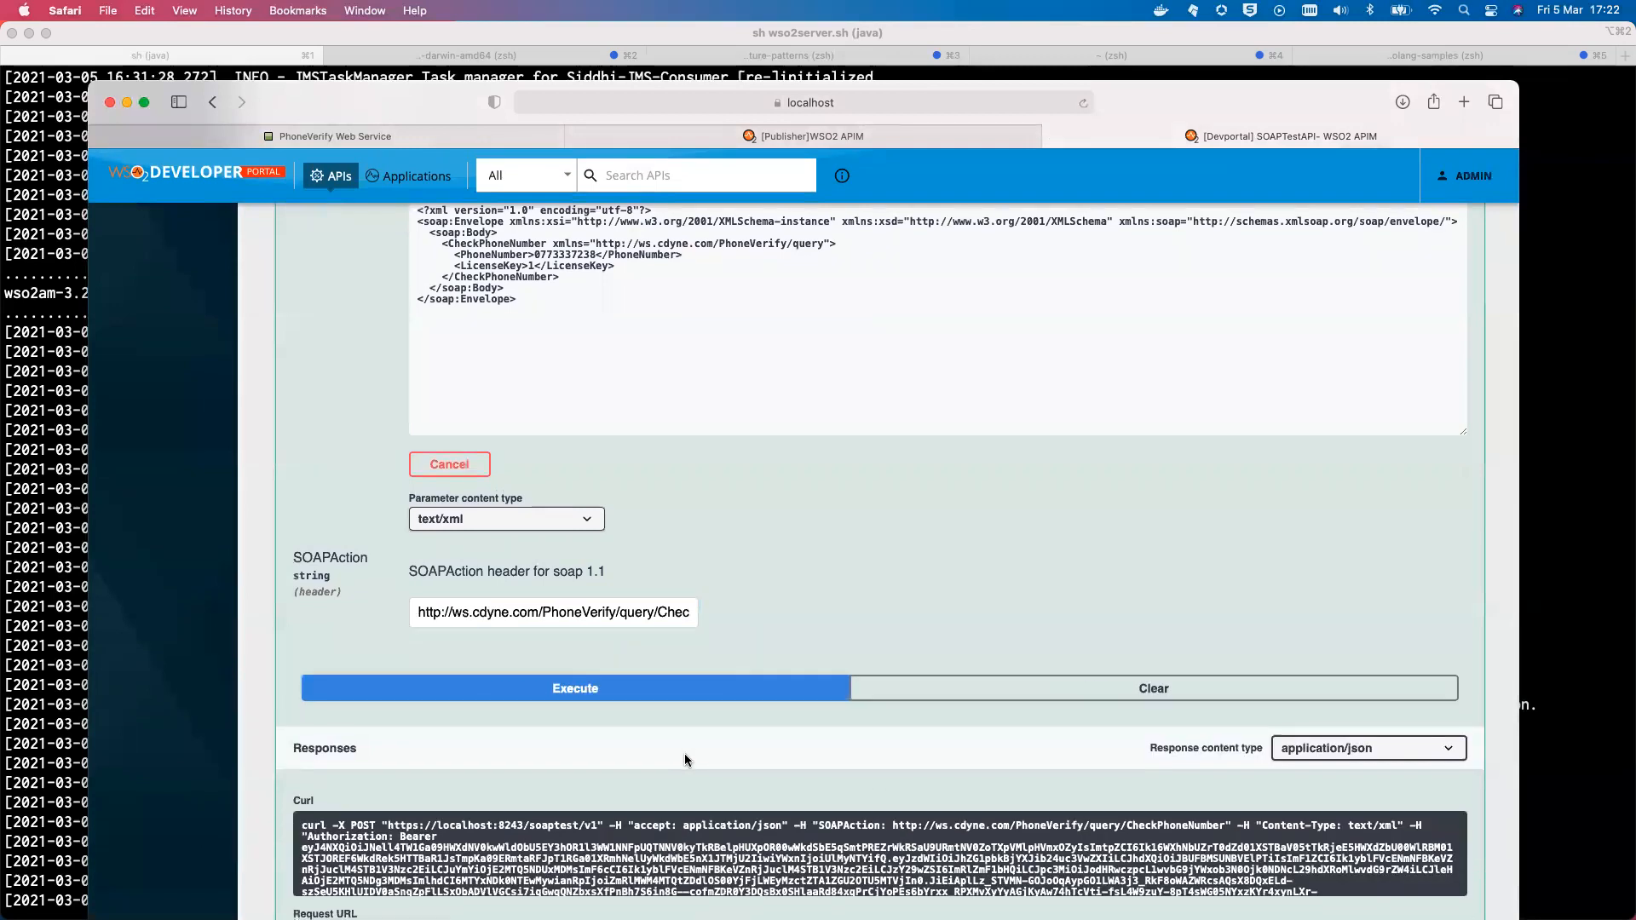
{"action": "scroll", "coordinate": [685, 758], "scroll_direction": "down", "scroll_amount": 2}
{"action": "scroll", "coordinate": [716, 784], "scroll_direction": "down", "scroll_amount": 3}
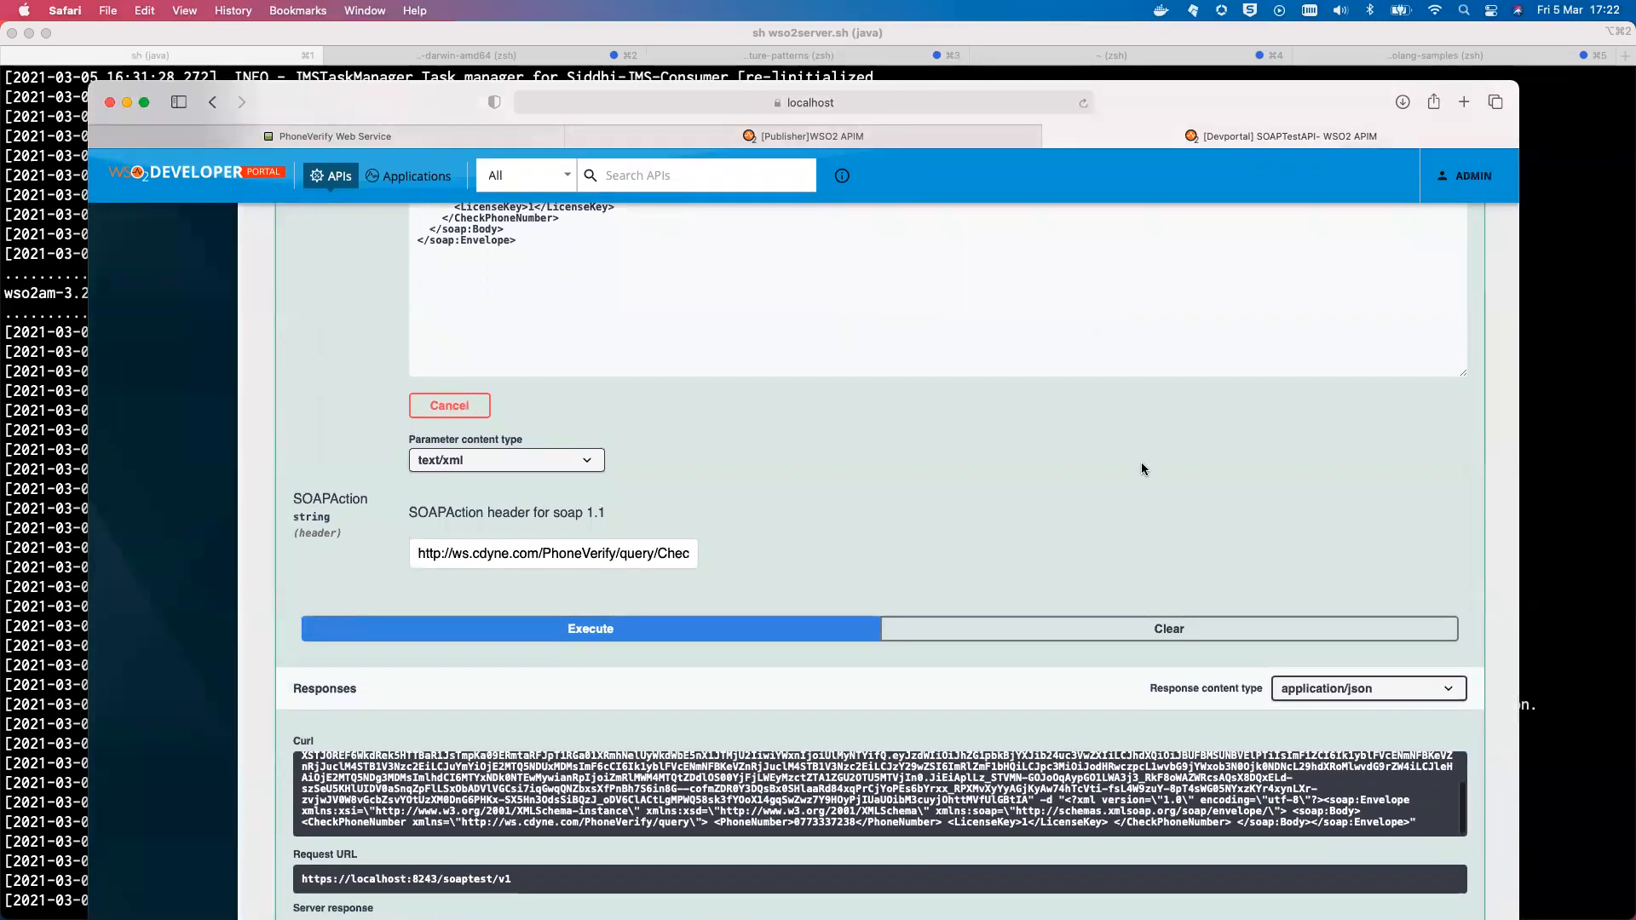
{"action": "scroll", "coordinate": [1108, 473], "scroll_direction": "down", "scroll_amount": 6}
{"action": "scroll", "coordinate": [927, 614], "scroll_direction": "down", "scroll_amount": 5}
{"action": "scroll", "coordinate": [927, 613], "scroll_direction": "up", "scroll_amount": 3}
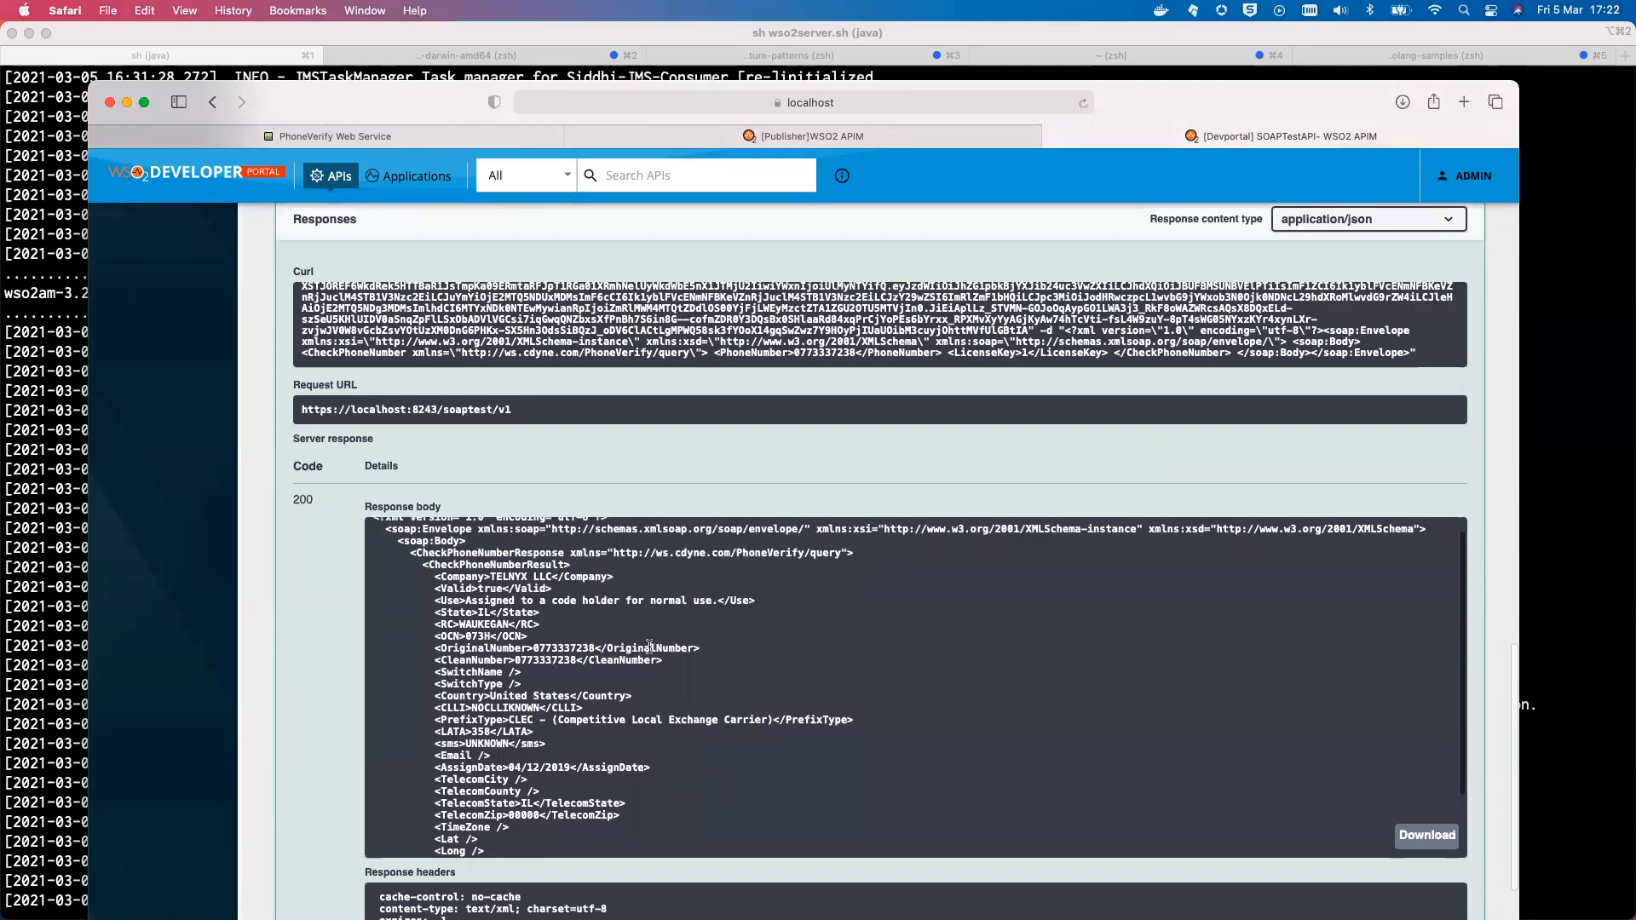
{"action": "scroll", "coordinate": [649, 646], "scroll_direction": "down", "scroll_amount": 3}
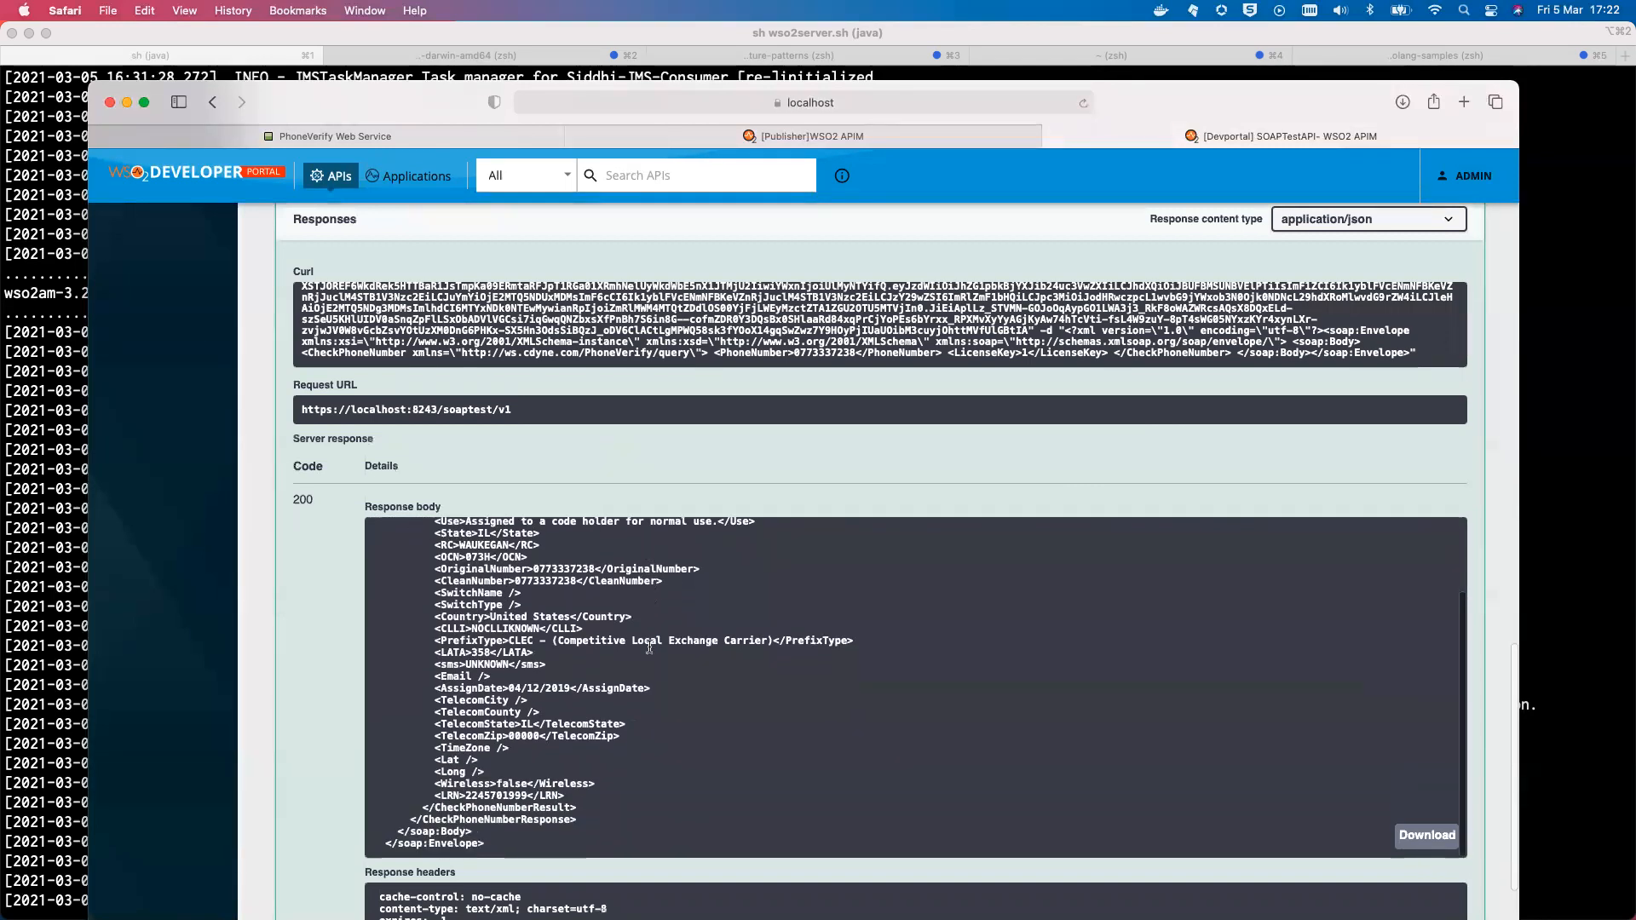
{"action": "scroll", "coordinate": [312, 594], "scroll_direction": "up", "scroll_amount": 10}
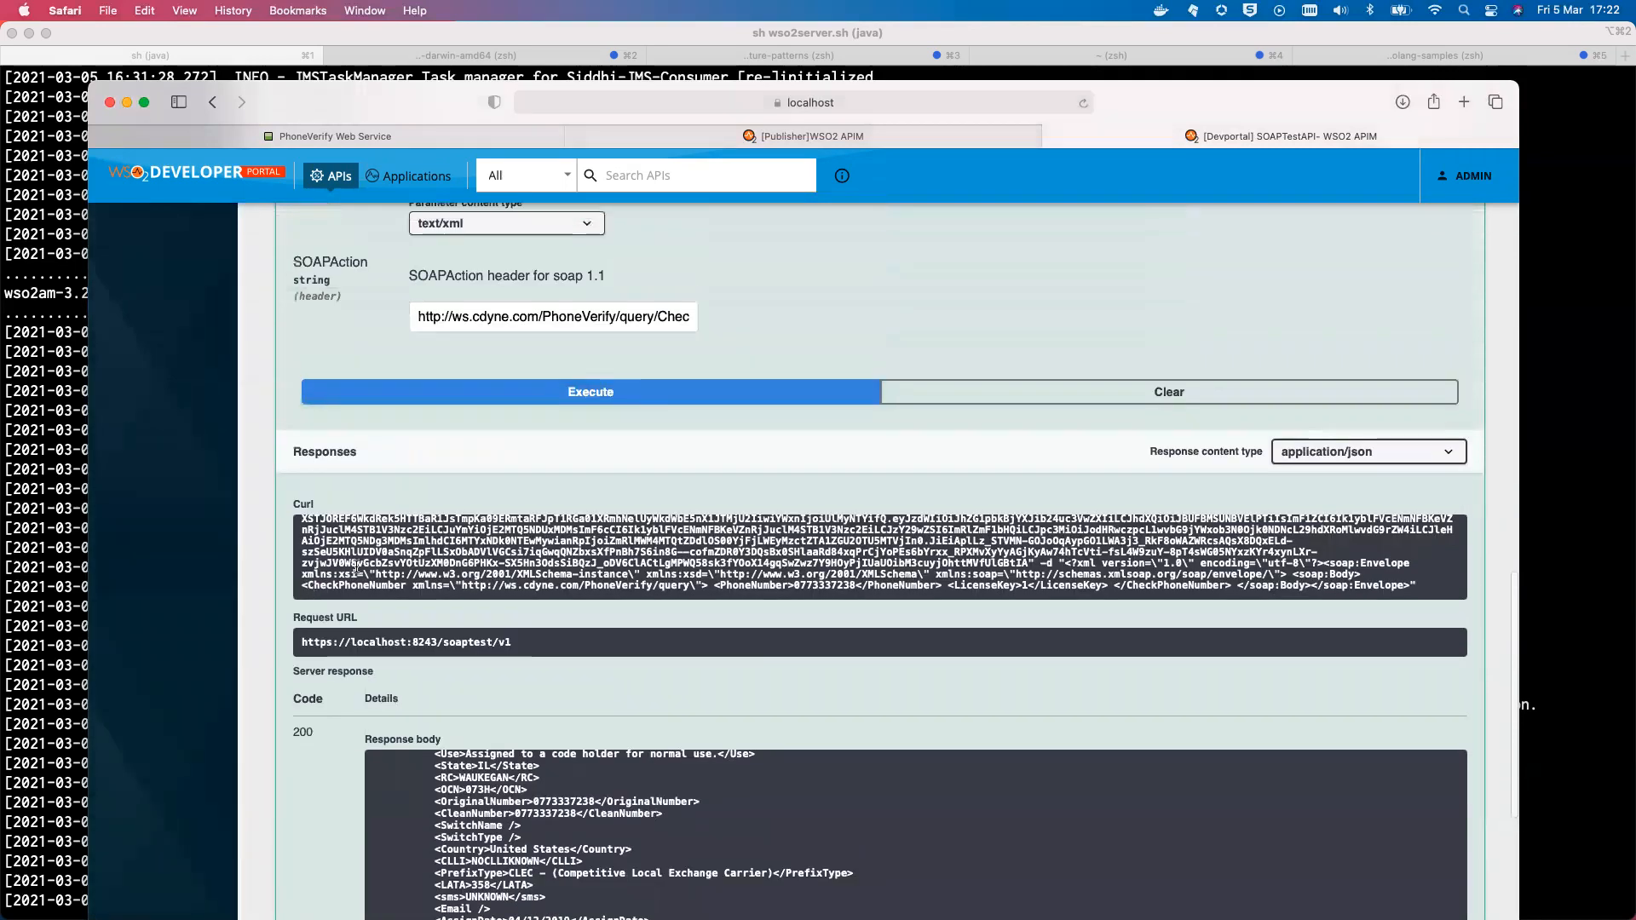
{"action": "scroll", "coordinate": [741, 479], "scroll_direction": "up", "scroll_amount": 2}
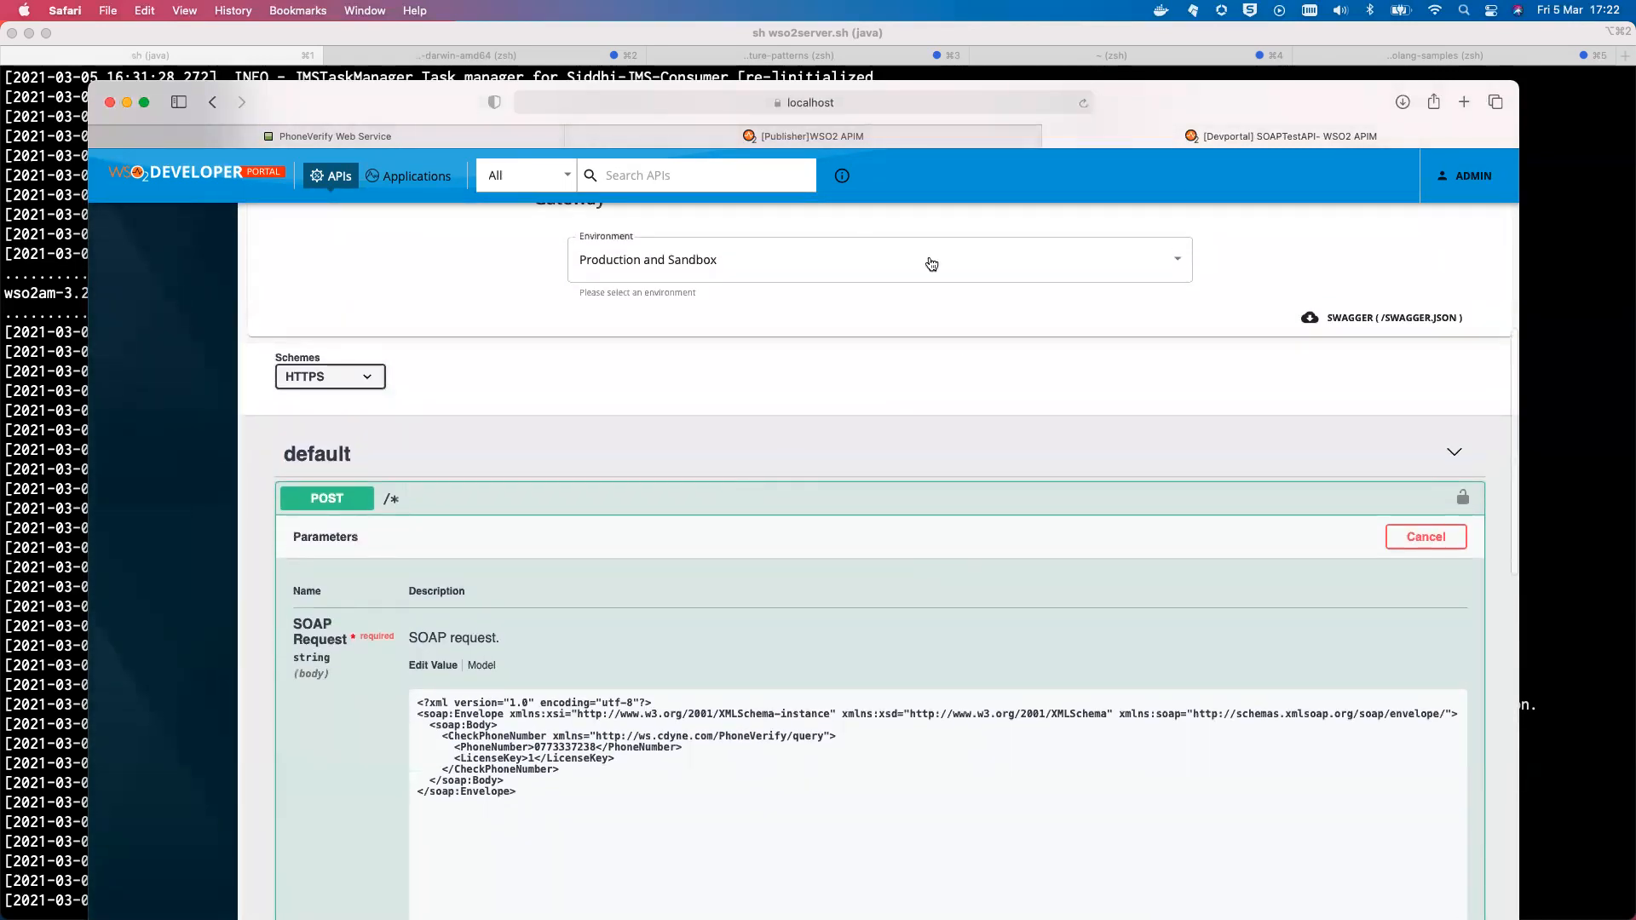